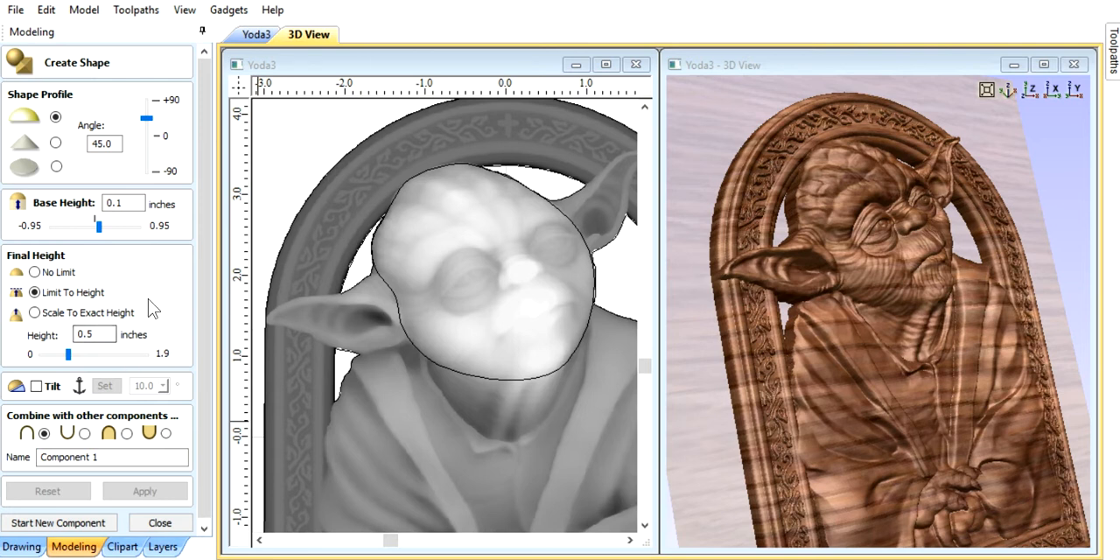
Step: Apply a rounded shape to the head outline with a 45° angle, 0.1-inch base height and height limited to 0.5 inches
{"action": "left_click", "coordinate": [386, 216]}
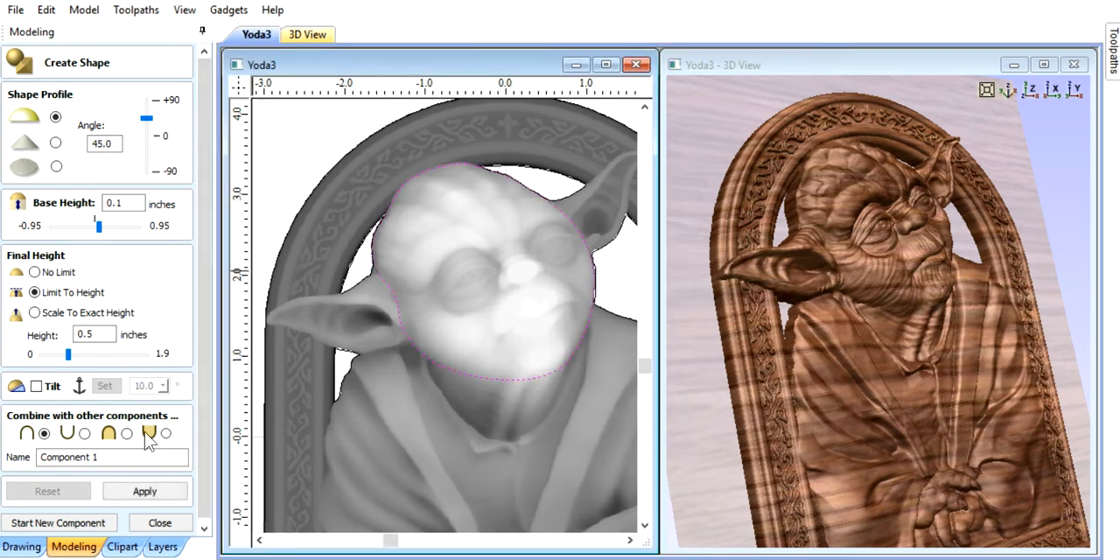
{"action": "left_click", "coordinate": [149, 492]}
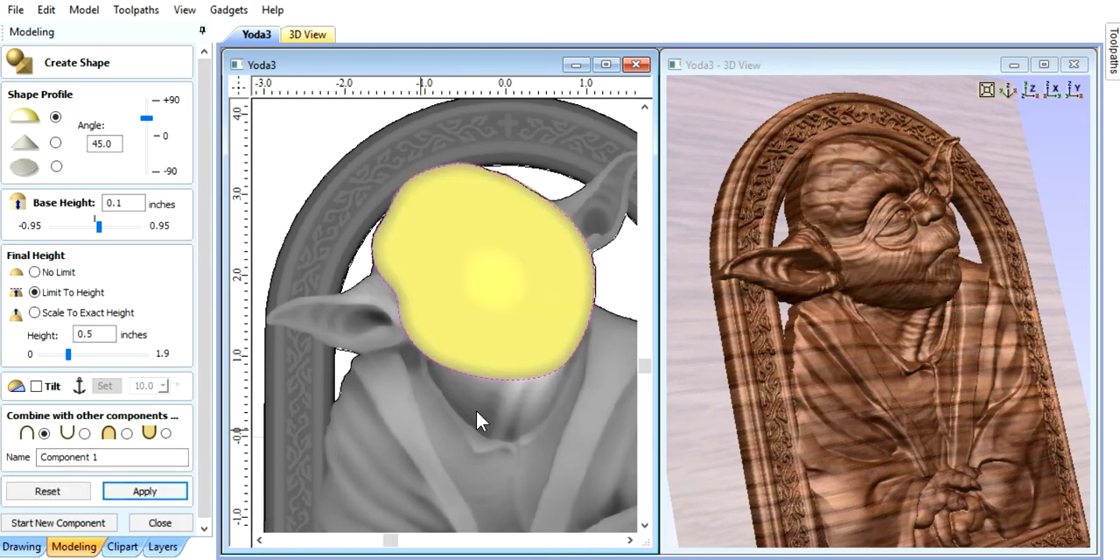
{"action": "left_click_drag", "start_coordinate": [821, 360], "coordinate": [959, 337]}
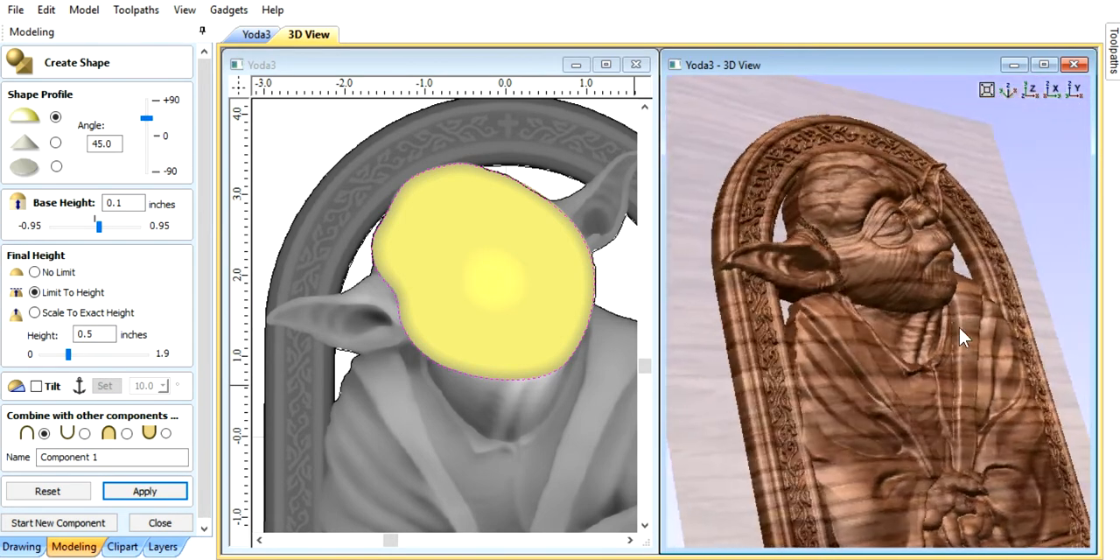
{"action": "left_click_drag", "start_coordinate": [973, 428], "coordinate": [928, 402]}
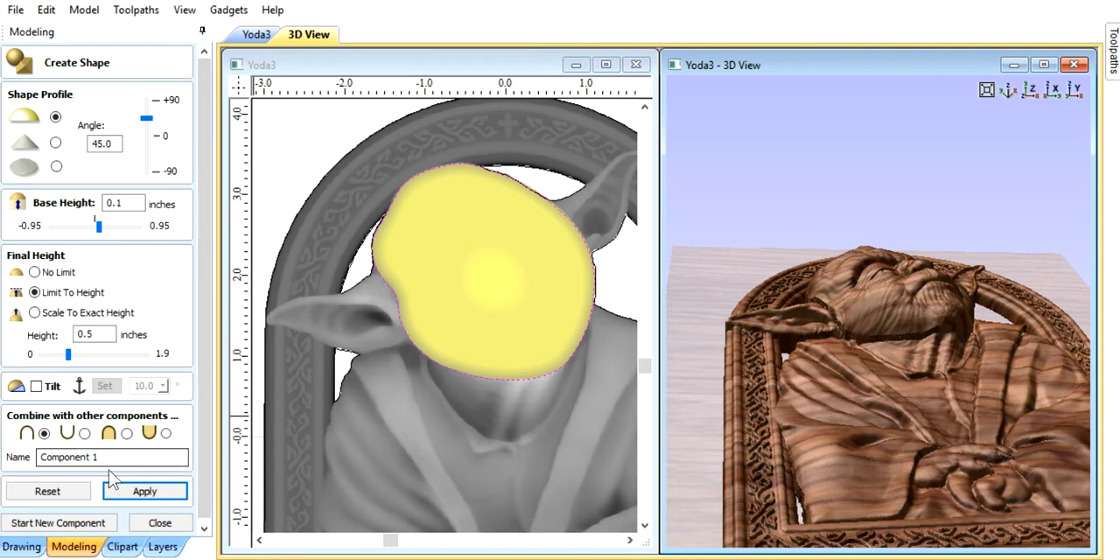
Step: Reset the head shape and reapply it with the same settings, comparing the relief around the face and neck in 3D
{"action": "left_click", "coordinate": [55, 496]}
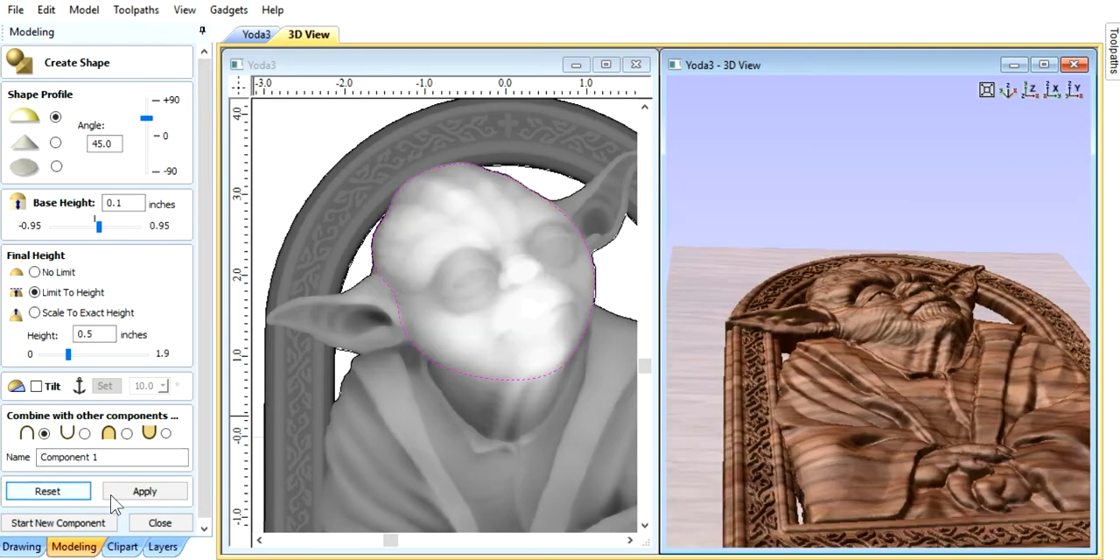
{"action": "left_click", "coordinate": [122, 492]}
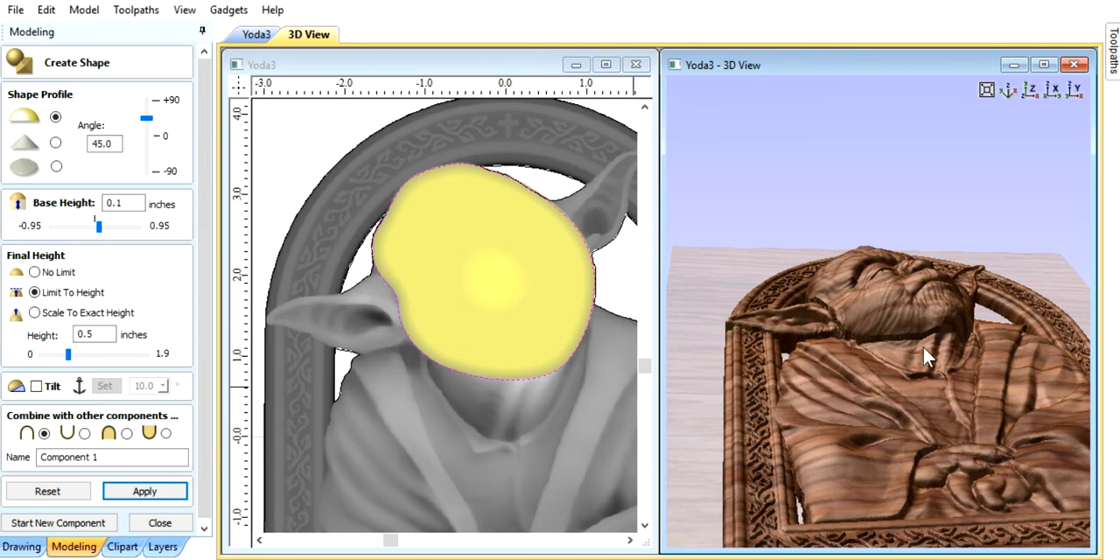
{"action": "scroll", "coordinate": [936, 324], "scroll_direction": "up", "scroll_amount": 5}
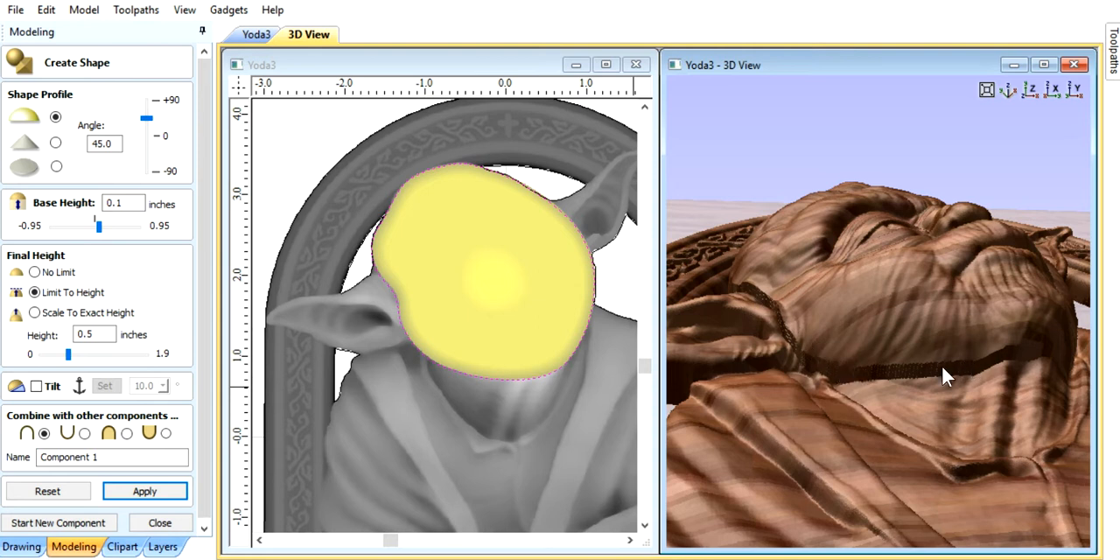
{"action": "left_click_drag", "start_coordinate": [938, 247], "coordinate": [922, 374]}
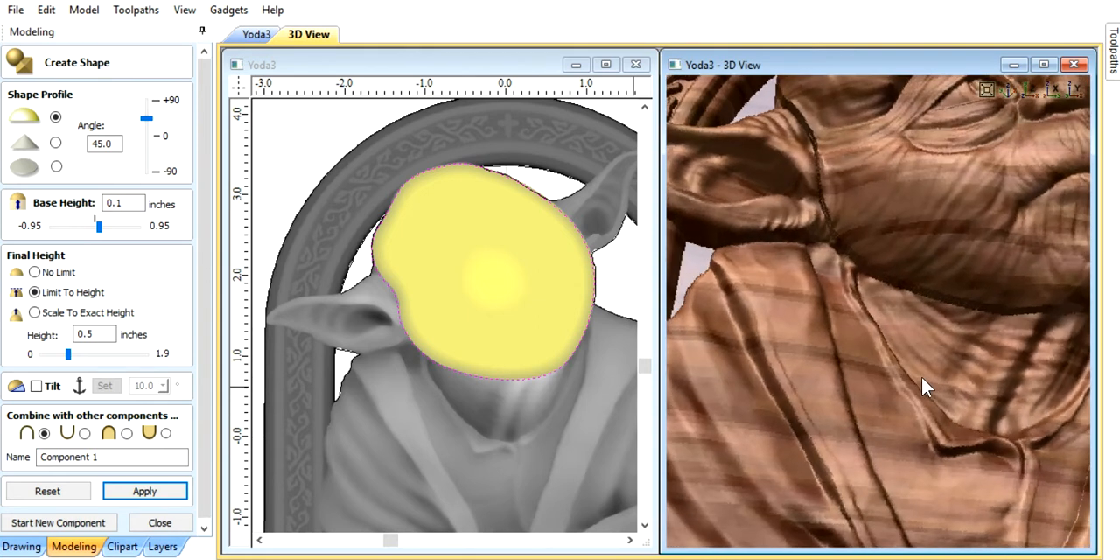
{"action": "scroll", "coordinate": [922, 376], "scroll_direction": "down", "scroll_amount": 3}
{"action": "left_click_drag", "start_coordinate": [889, 280], "coordinate": [878, 350]}
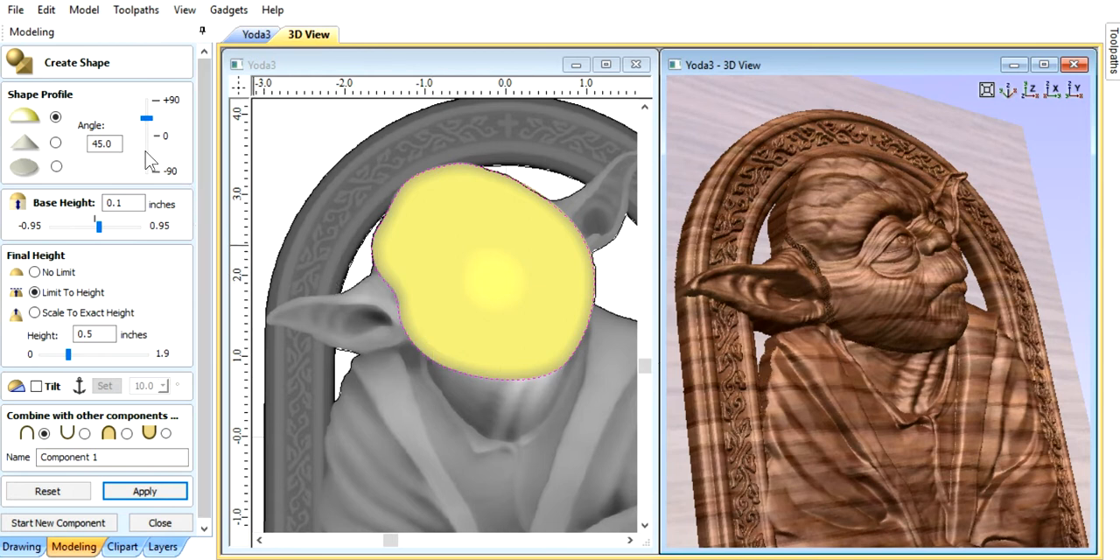
Step: Raise the head shape's profile angle to 90° and inspect the bulging relief from the side in 3D
{"action": "left_click_drag", "start_coordinate": [147, 118], "coordinate": [147, 98]}
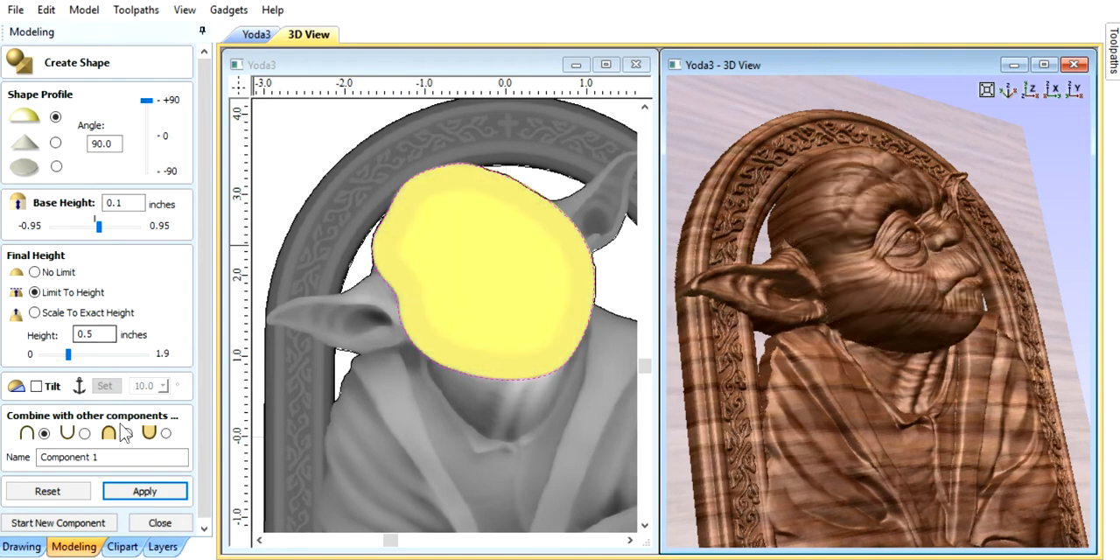
{"action": "left_click", "coordinate": [142, 494]}
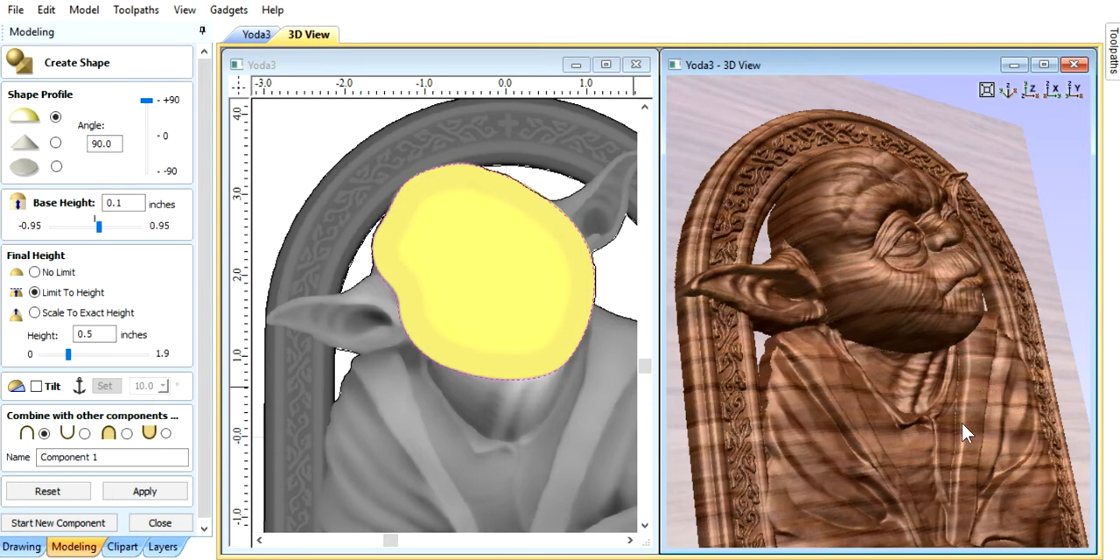
{"action": "mouse_move", "coordinate": [946, 403]}
{"action": "left_mouse_down"}
{"action": "mouse_move", "coordinate": [851, 374]}
{"action": "mouse_move", "coordinate": [903, 407]}
{"action": "mouse_move", "coordinate": [940, 414]}
{"action": "left_mouse_up"}
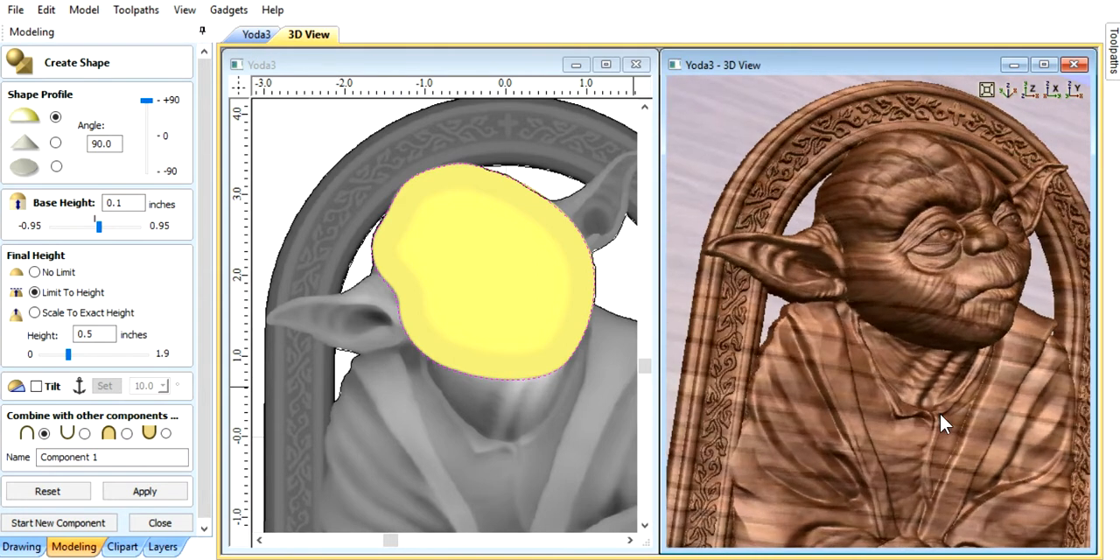
{"action": "scroll", "coordinate": [940, 420], "scroll_direction": "down", "scroll_amount": 3}
{"action": "left_click_drag", "start_coordinate": [1008, 427], "coordinate": [932, 364]}
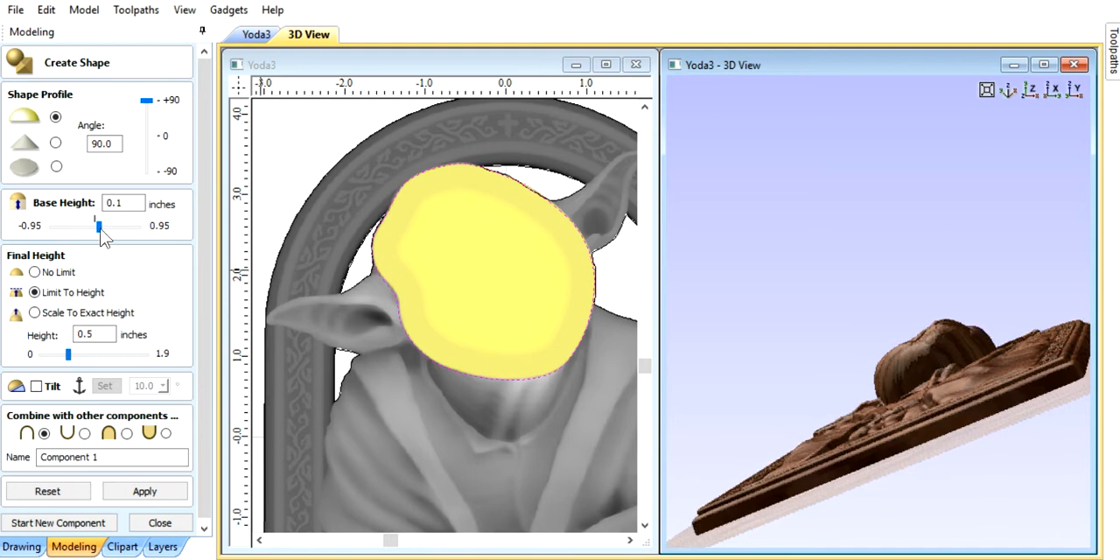
Step: Set the head shape's profile angle to 45°, apply it and finish creating the component
{"action": "double_click", "coordinate": [119, 145]}
{"action": "type", "text": "45"}
{"action": "left_click", "coordinate": [149, 492]}
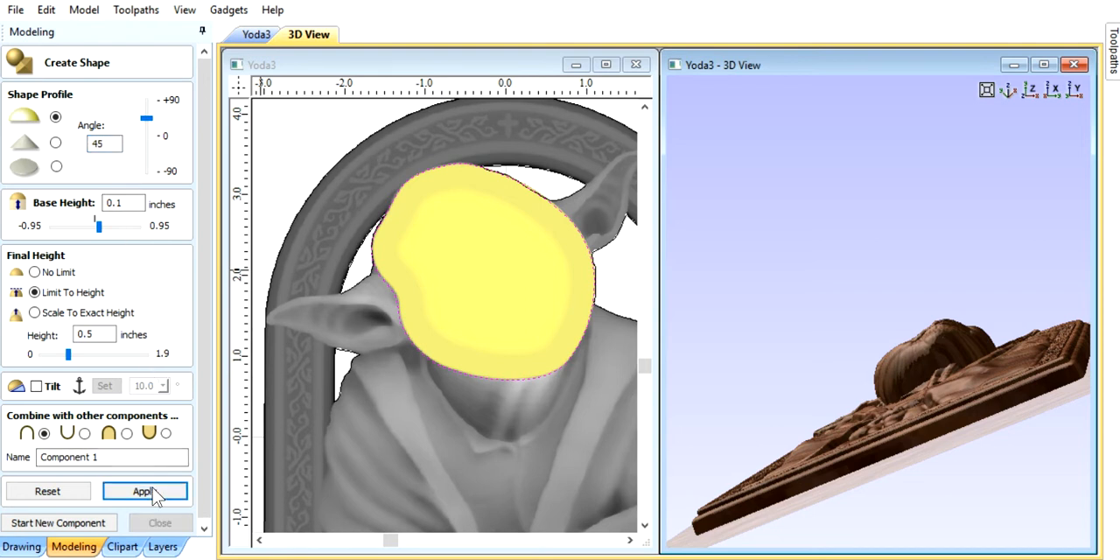
{"action": "left_click_drag", "start_coordinate": [914, 224], "coordinate": [901, 299]}
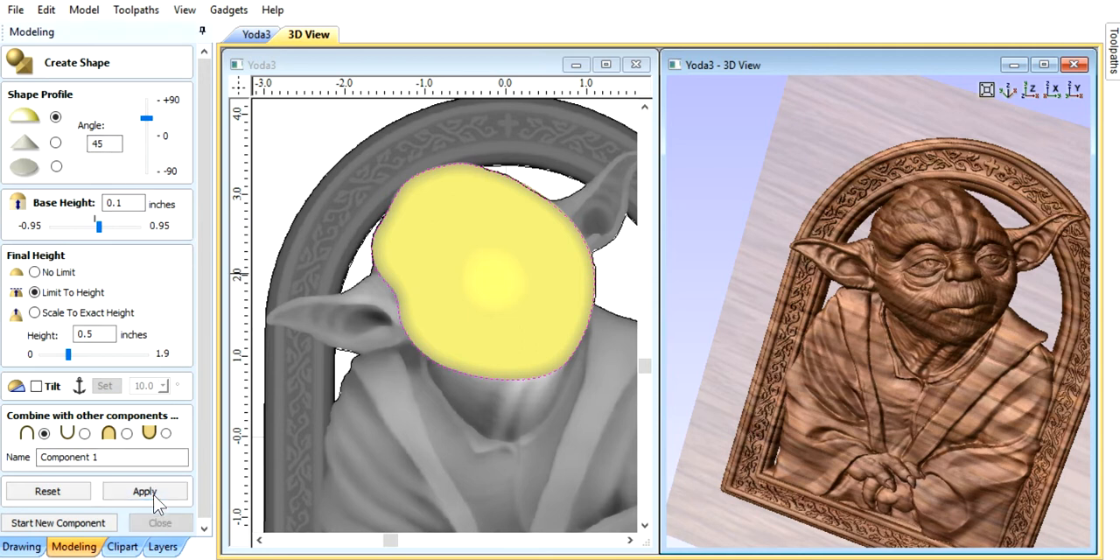
{"action": "left_click", "coordinate": [160, 523]}
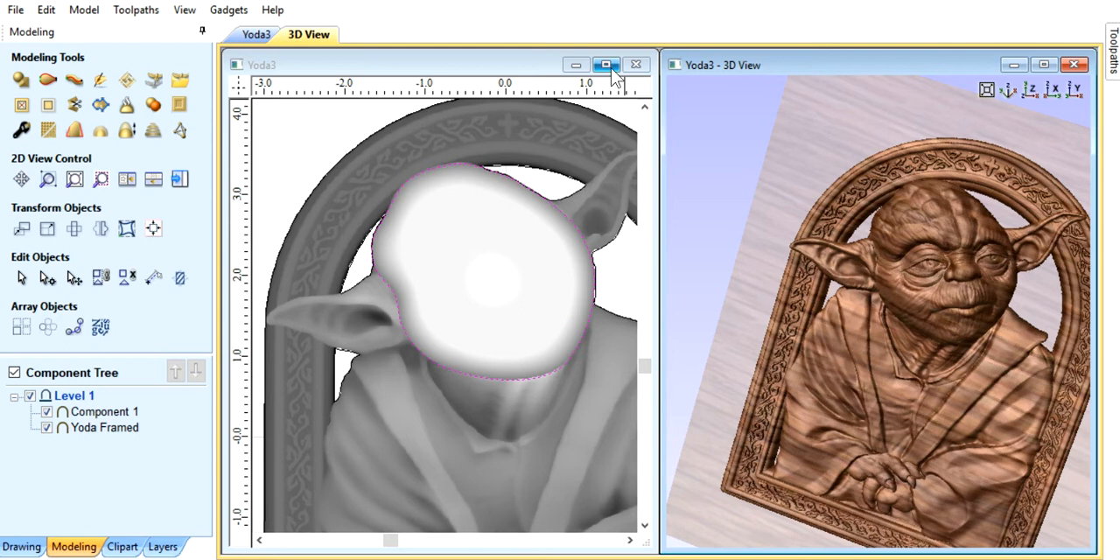
{"action": "left_click_drag", "start_coordinate": [769, 323], "coordinate": [980, 343]}
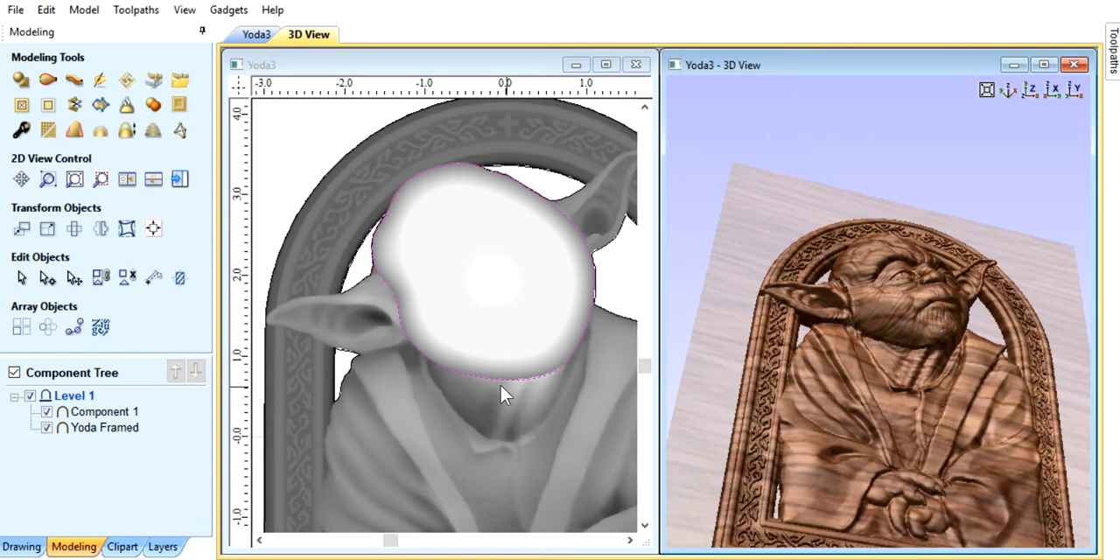
{"action": "scroll", "coordinate": [517, 417], "scroll_direction": "down", "scroll_amount": 3}
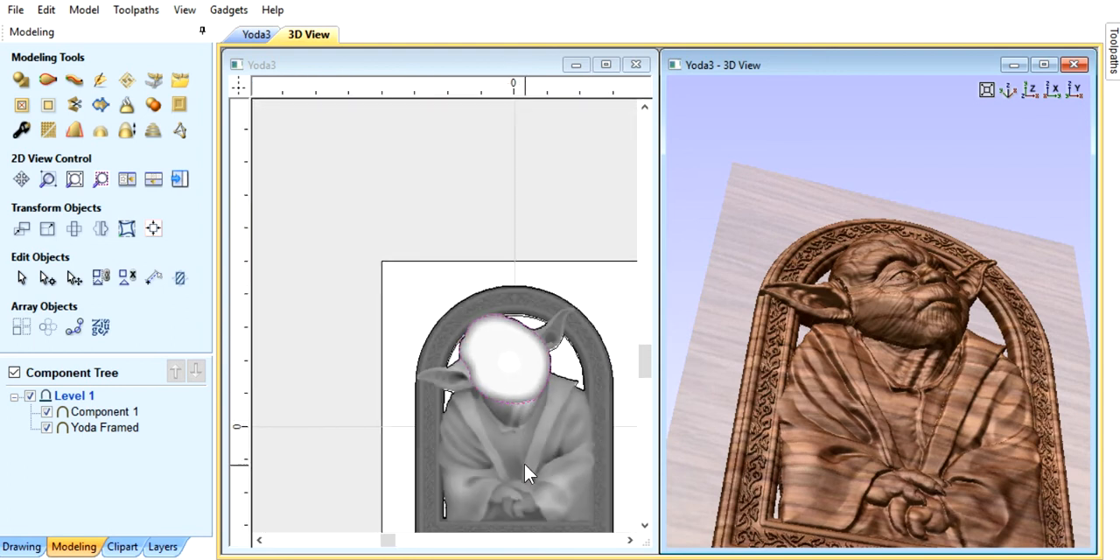
{"action": "left_click", "coordinate": [523, 451]}
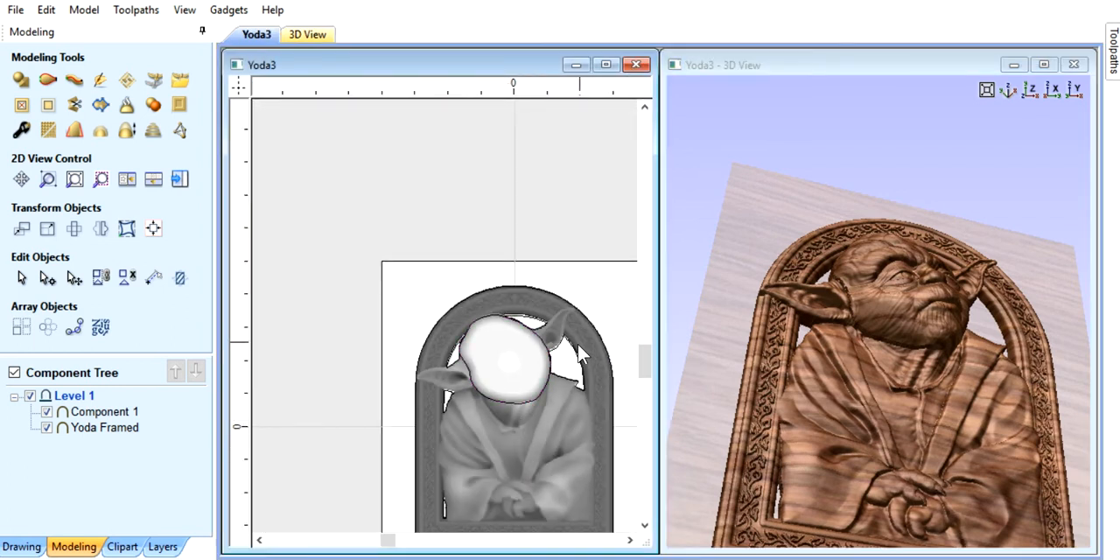
{"action": "left_click", "coordinate": [550, 357]}
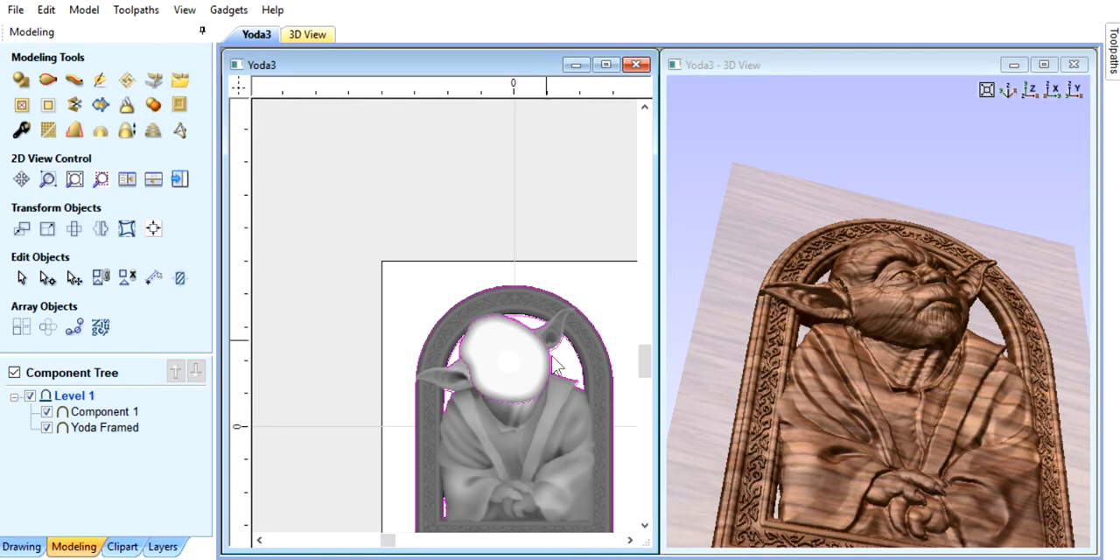
{"action": "left_click", "coordinate": [538, 445]}
{"action": "left_click", "coordinate": [601, 337]}
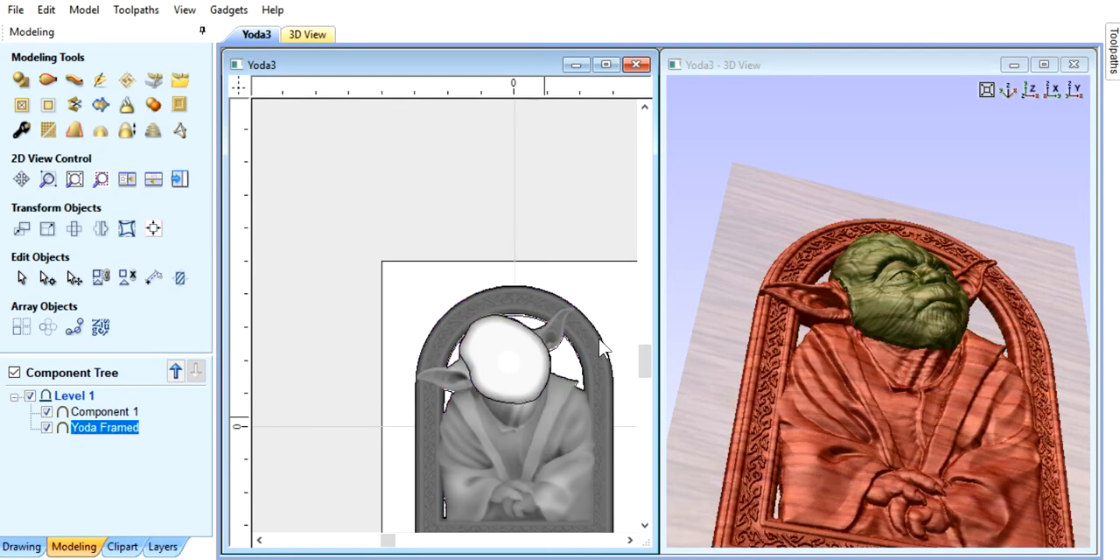
Step: Maximize the 2D view and fit the whole framed Yoda model in it
{"action": "left_click", "coordinate": [605, 66]}
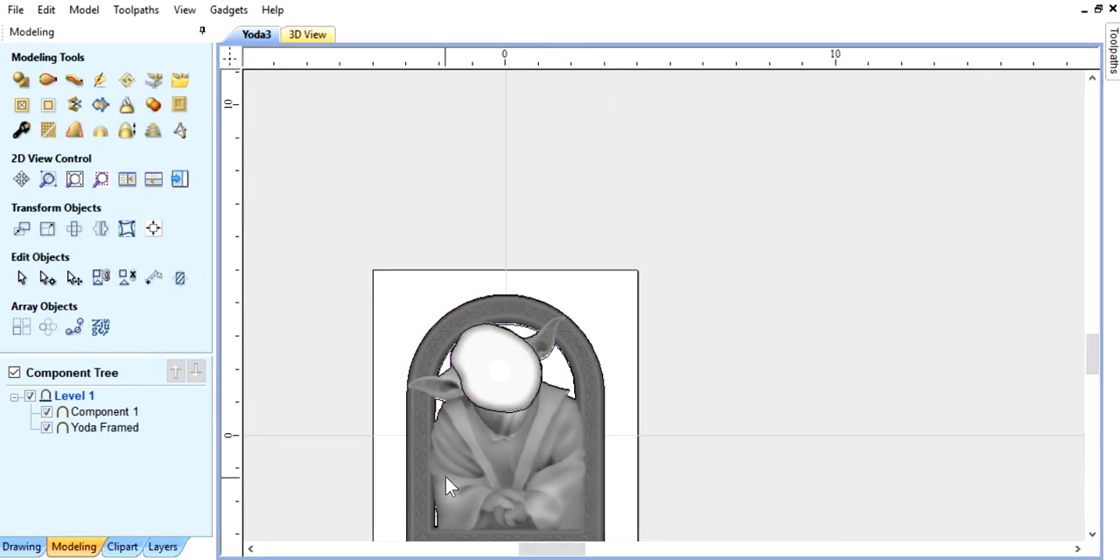
{"action": "scroll", "coordinate": [469, 476], "scroll_direction": "down", "scroll_amount": 2}
{"action": "scroll", "coordinate": [395, 496], "scroll_direction": "up", "scroll_amount": 5}
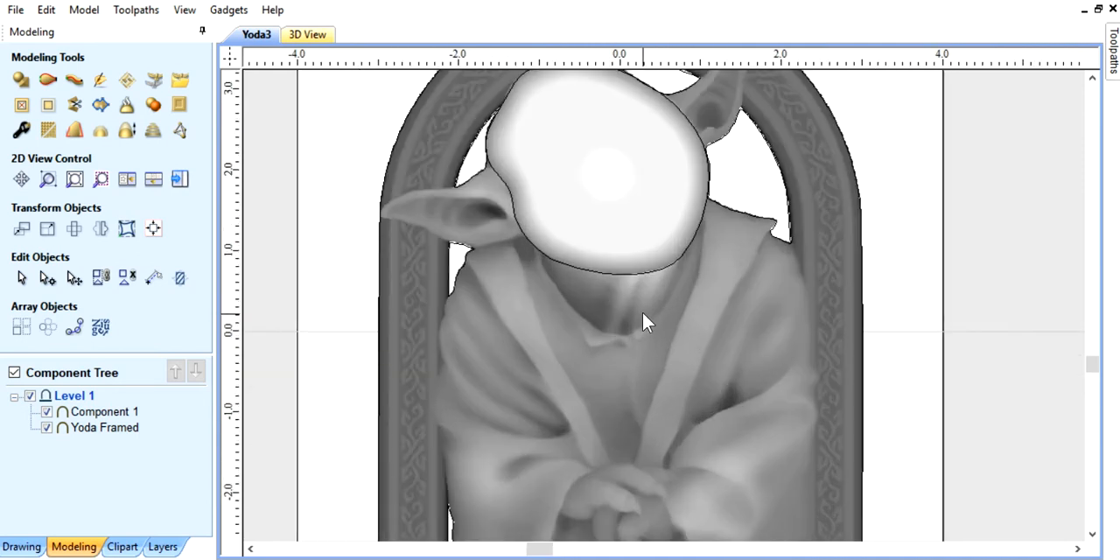
{"action": "scroll", "coordinate": [681, 311], "scroll_direction": "down", "scroll_amount": 2}
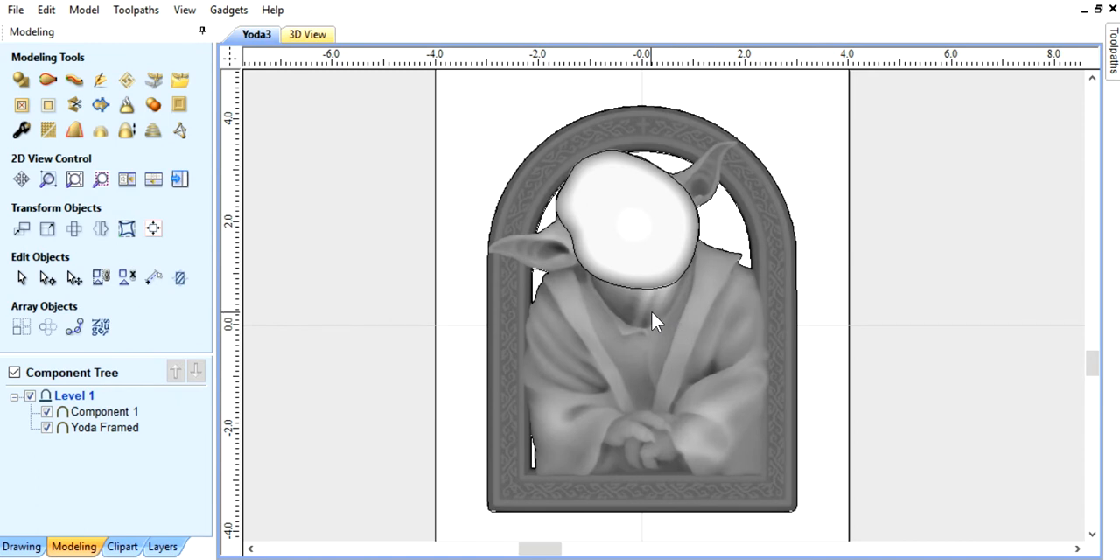
Step: Open the object properties of the Yoda Framed component, try 57% fading for non-selected bitmaps, and set it to 3%
{"action": "right_click", "coordinate": [652, 313]}
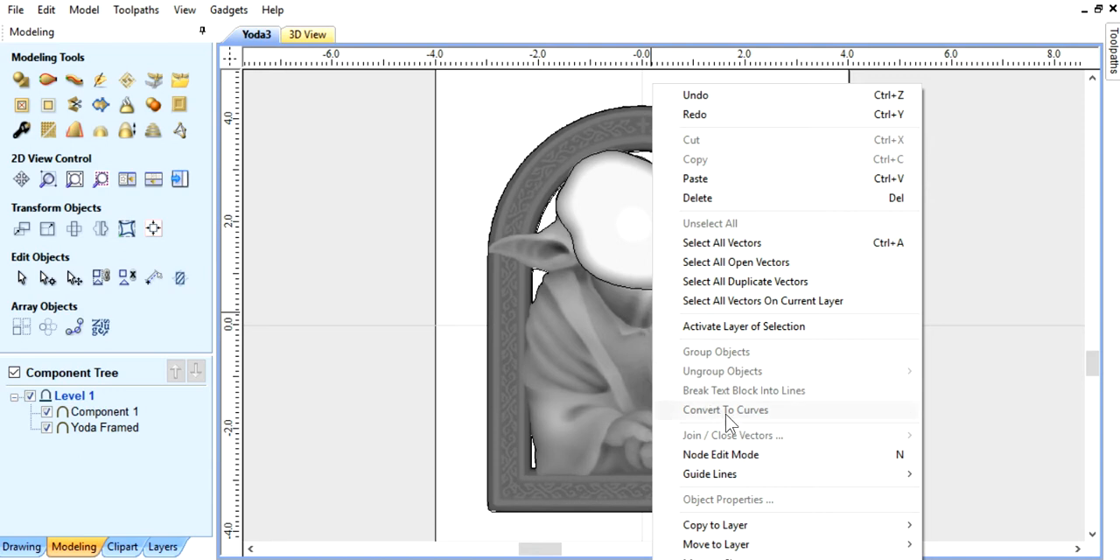
{"action": "left_click", "coordinate": [596, 392]}
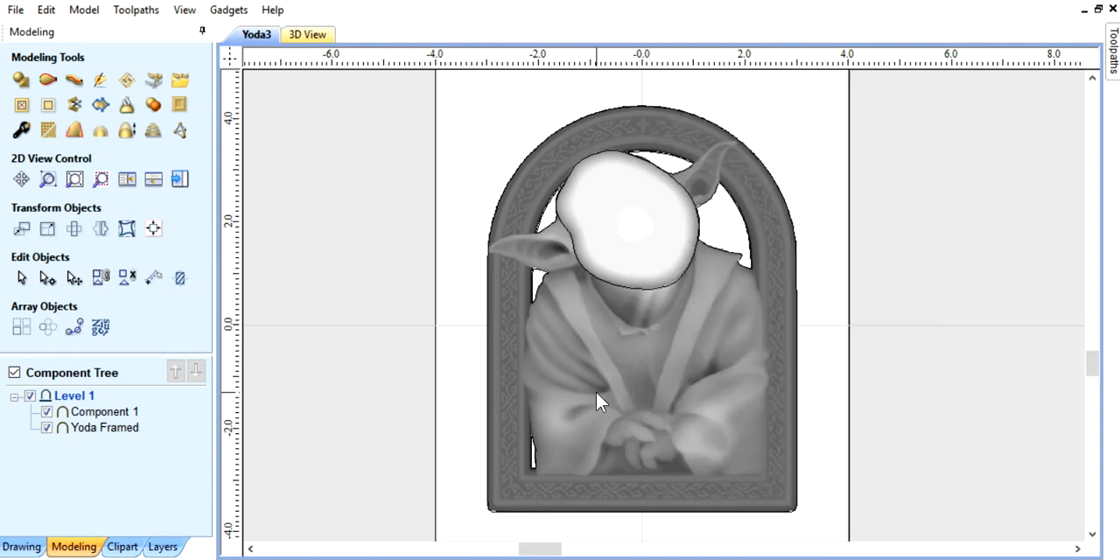
{"action": "left_click", "coordinate": [21, 546]}
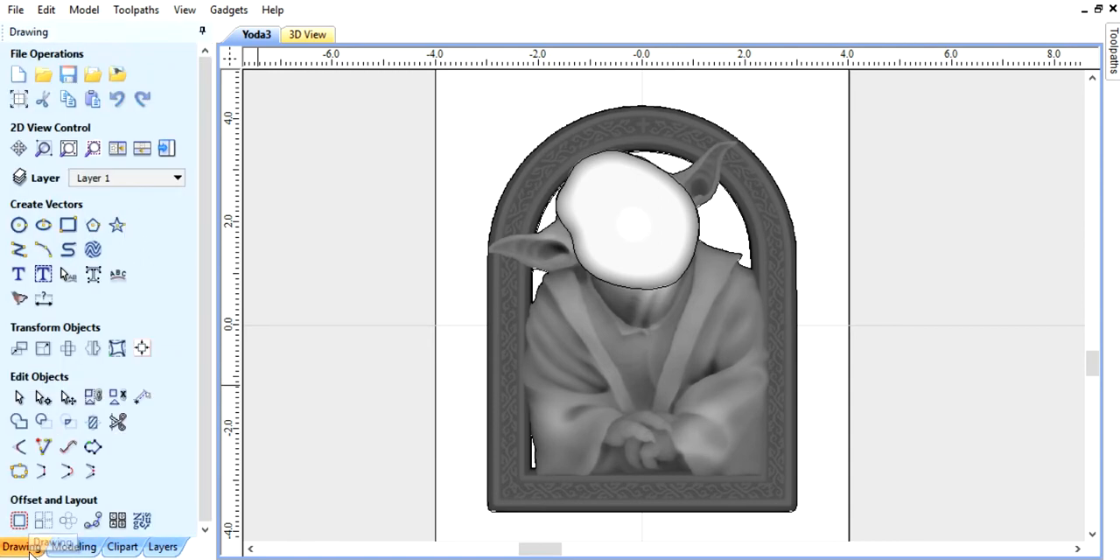
{"action": "right_click", "coordinate": [654, 341]}
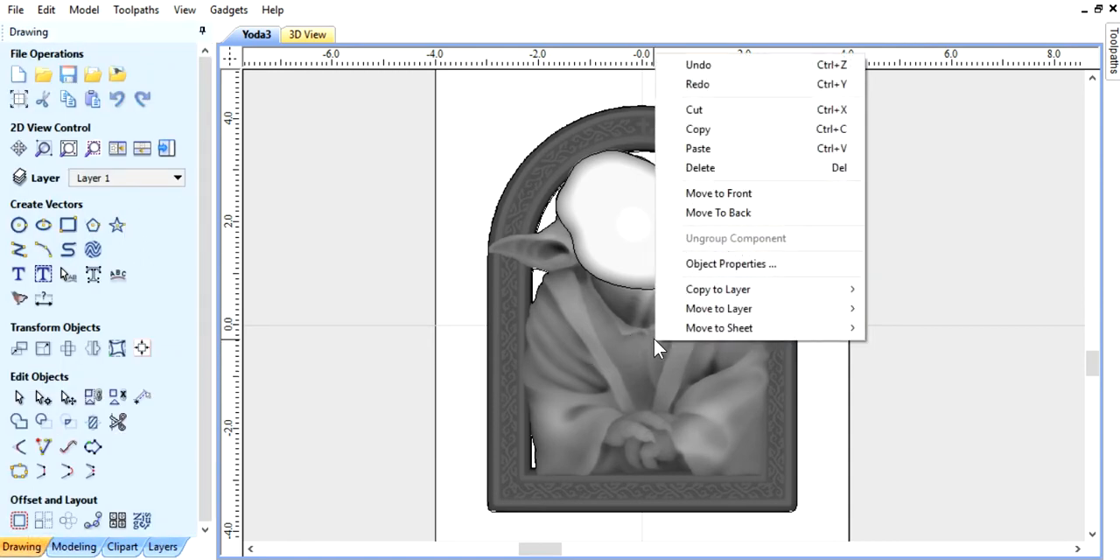
{"action": "left_click", "coordinate": [730, 267]}
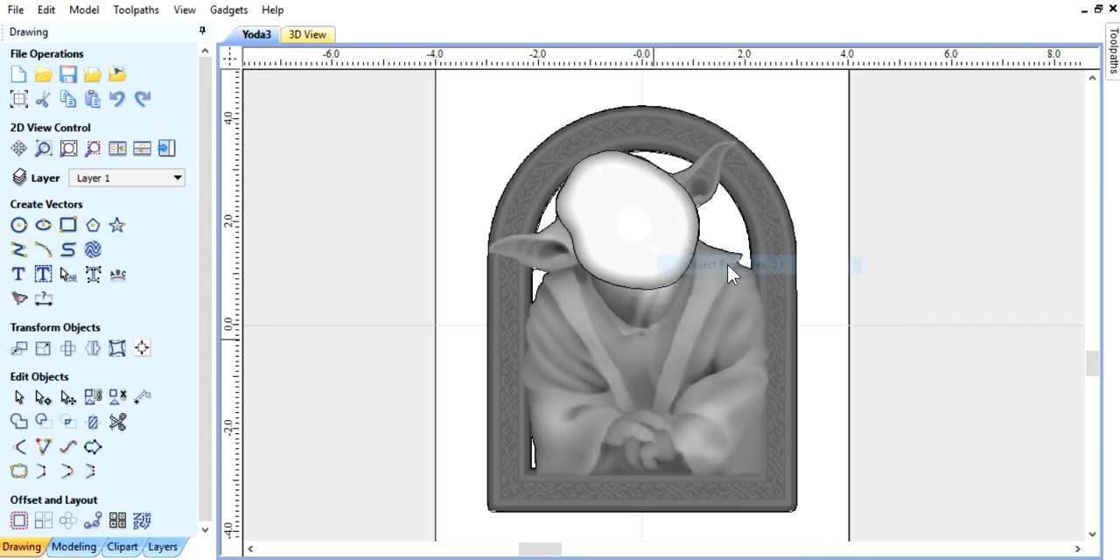
{"action": "left_click_drag", "start_coordinate": [530, 232], "coordinate": [819, 151]}
{"action": "left_click_drag", "start_coordinate": [774, 193], "coordinate": [845, 196]}
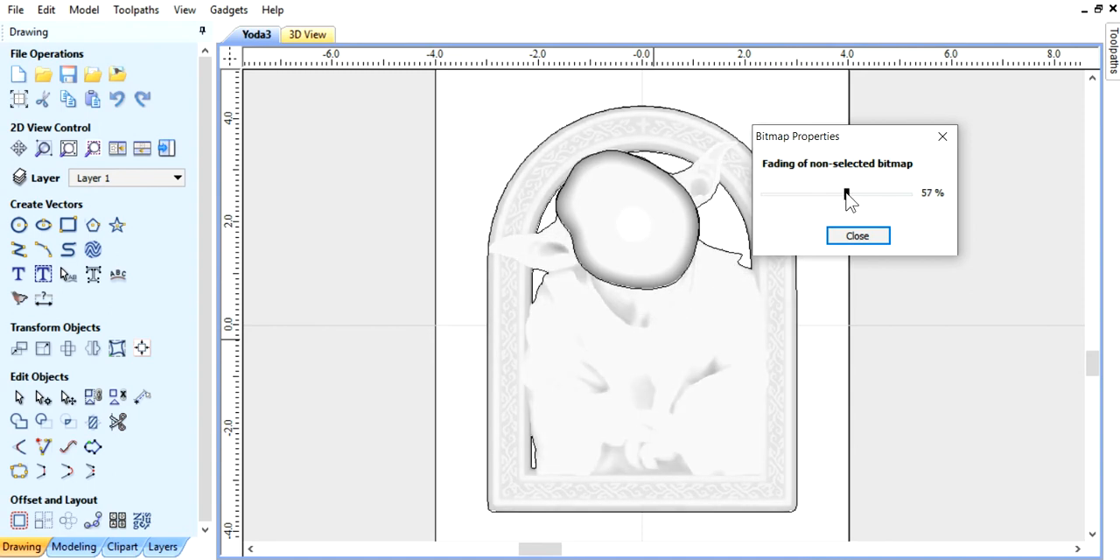
{"action": "left_click_drag", "start_coordinate": [847, 196], "coordinate": [768, 212]}
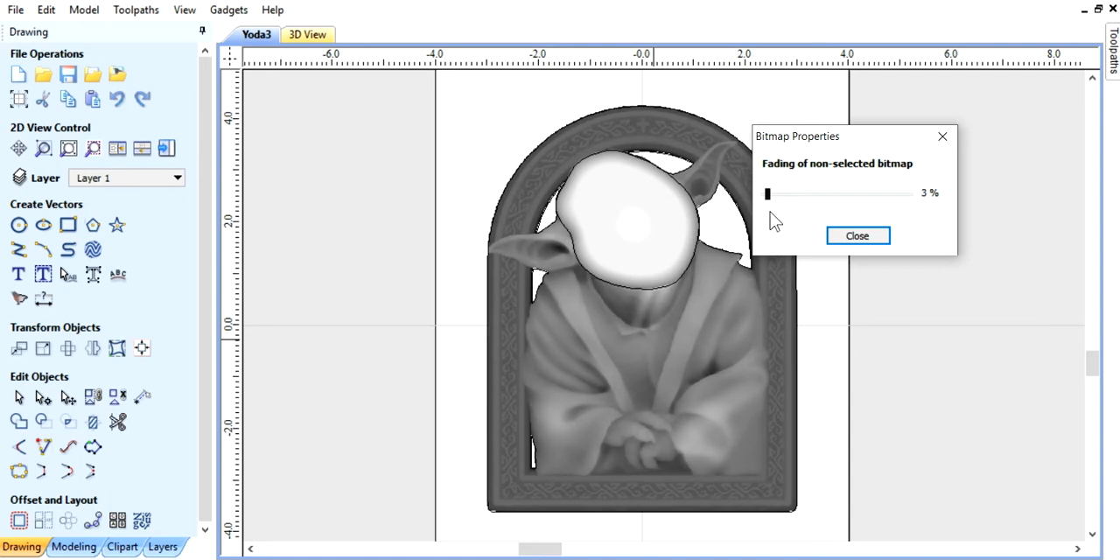
{"action": "left_click", "coordinate": [852, 236]}
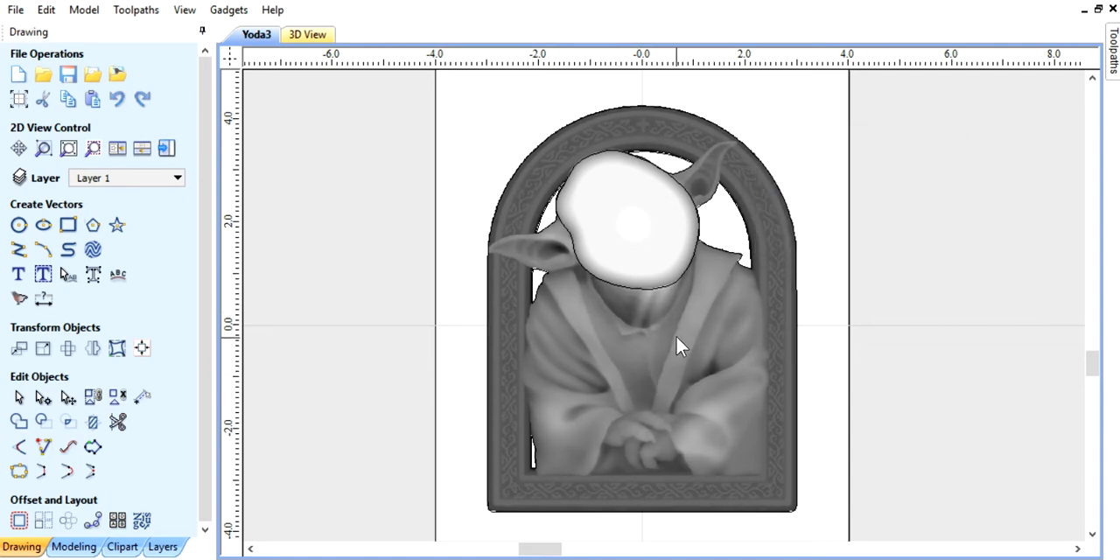
Step: Send the dome-shaped head component to the back so Yoda's face displays over it in the 2D view
{"action": "right_click", "coordinate": [610, 208]}
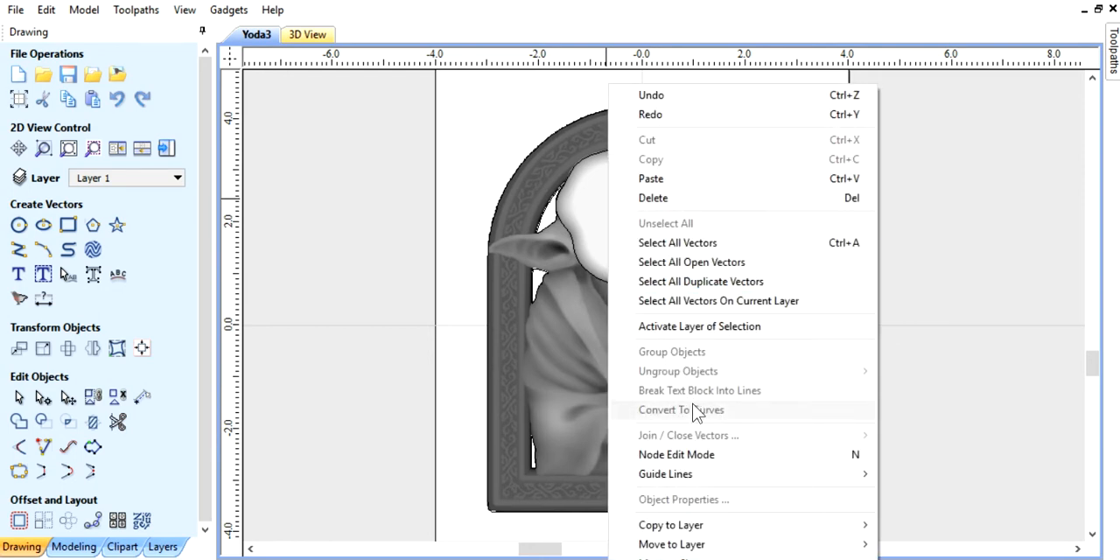
{"action": "left_click", "coordinate": [977, 349]}
{"action": "left_click", "coordinate": [636, 249]}
{"action": "right_click", "coordinate": [635, 248]}
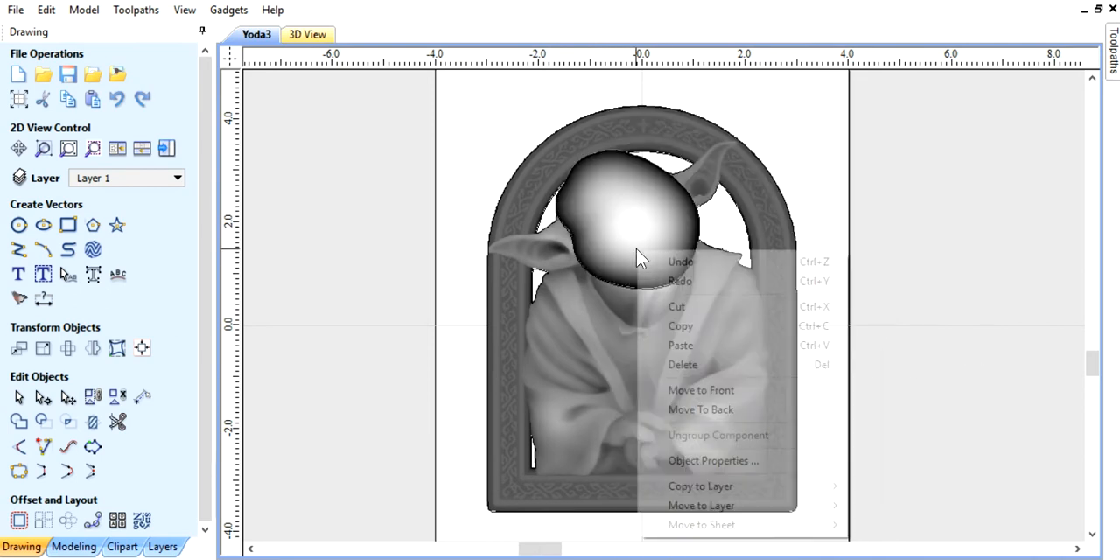
{"action": "left_click", "coordinate": [711, 408]}
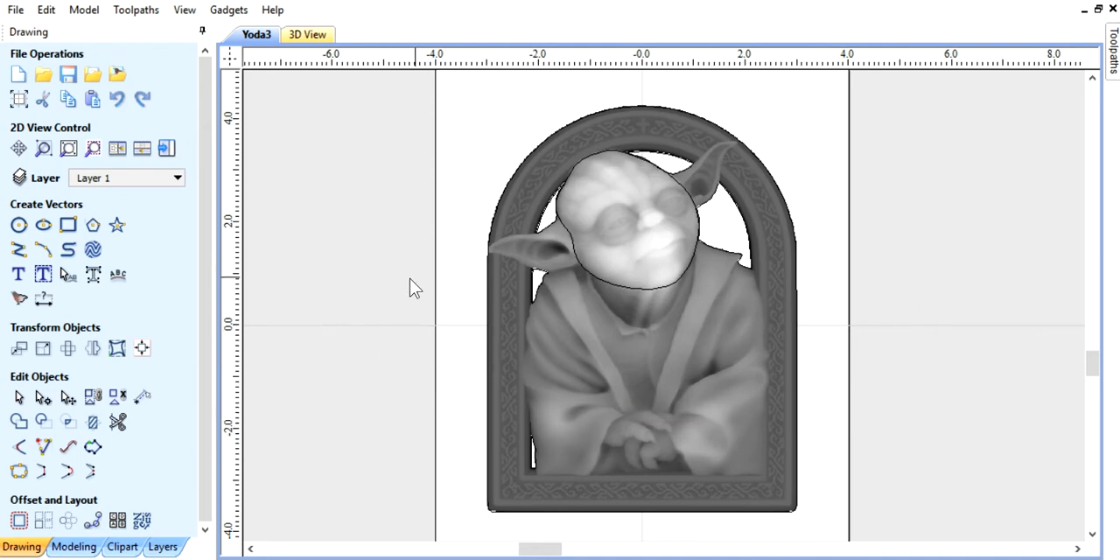
Step: Check the components in the component tree, tile the 2D and 3D views side by side, and view Yoda's raised head from the side
{"action": "left_click", "coordinate": [73, 546]}
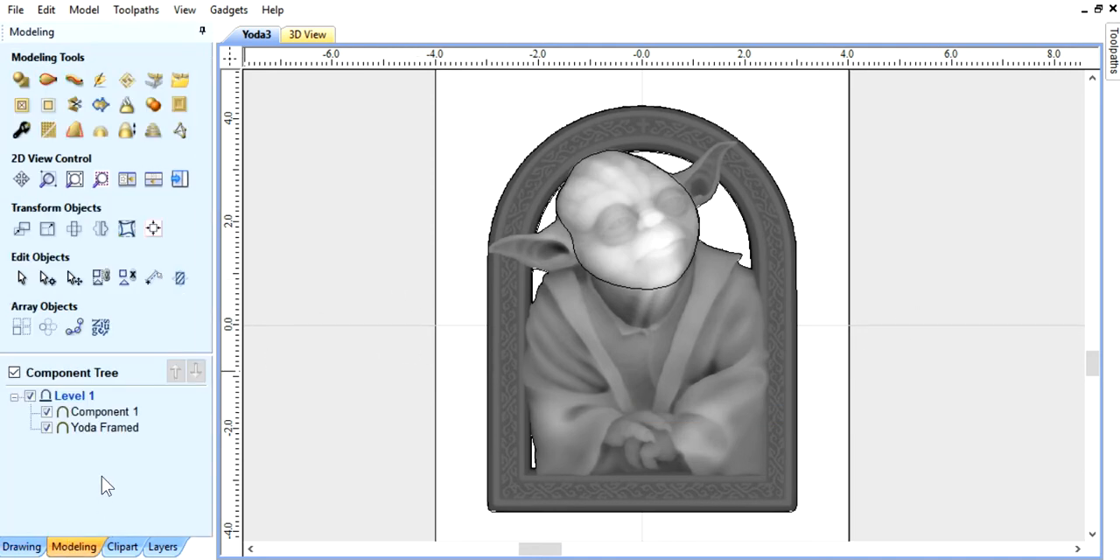
{"action": "mouse_move", "coordinate": [101, 440]}
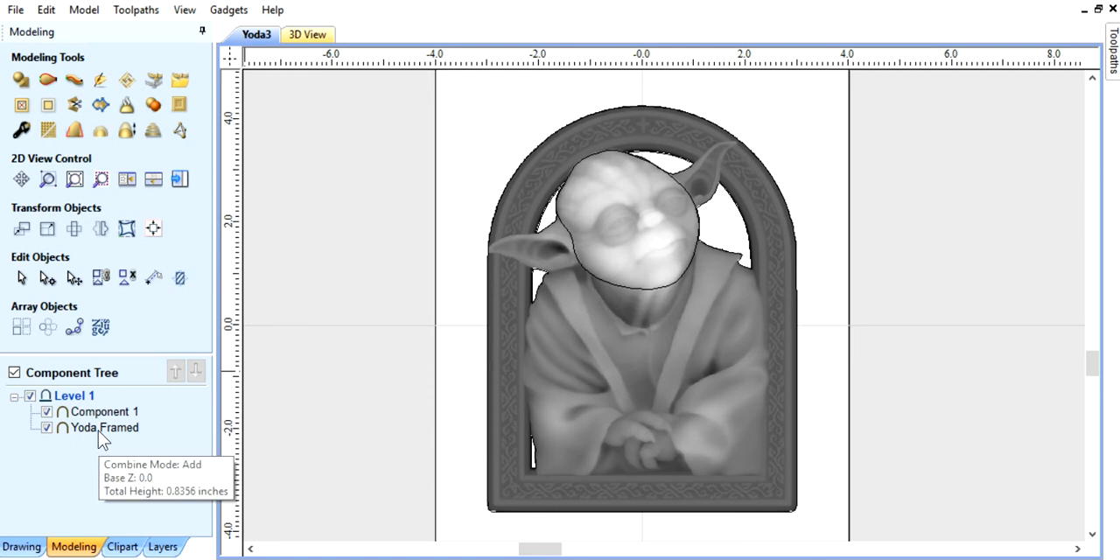
{"action": "mouse_move", "coordinate": [98, 420]}
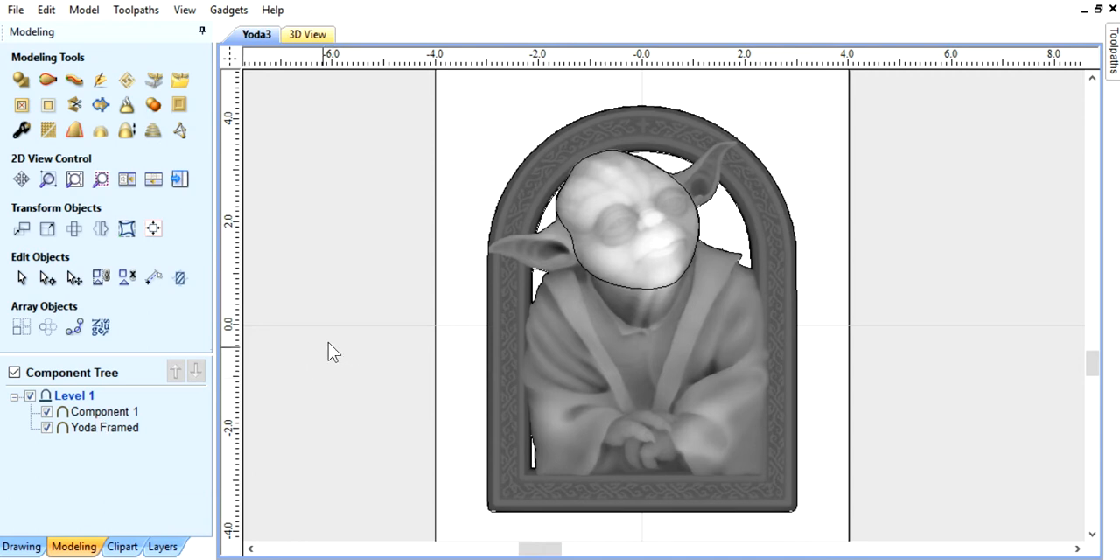
{"action": "left_click", "coordinate": [127, 180]}
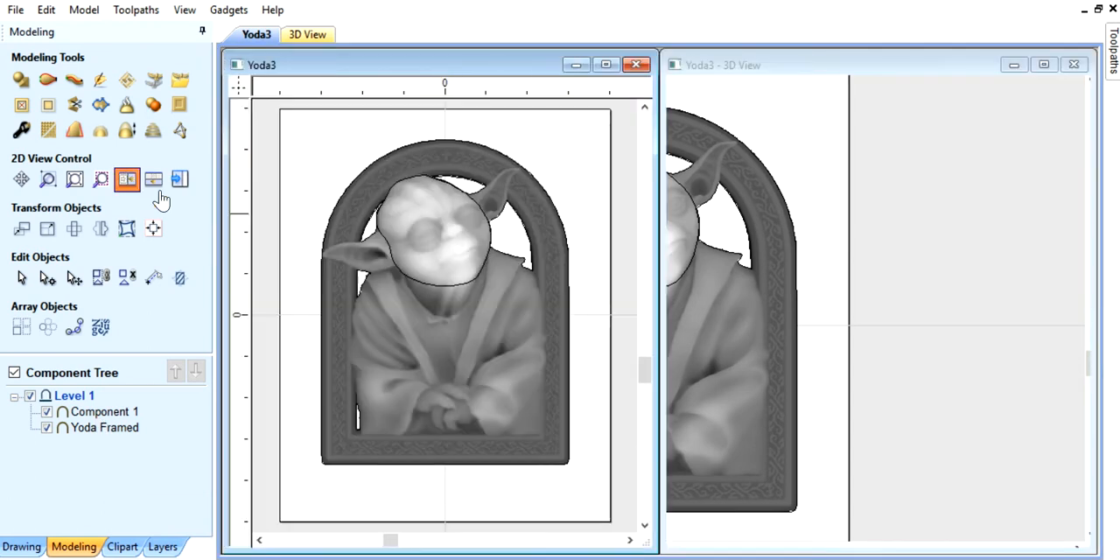
{"action": "left_click_drag", "start_coordinate": [817, 244], "coordinate": [853, 287]}
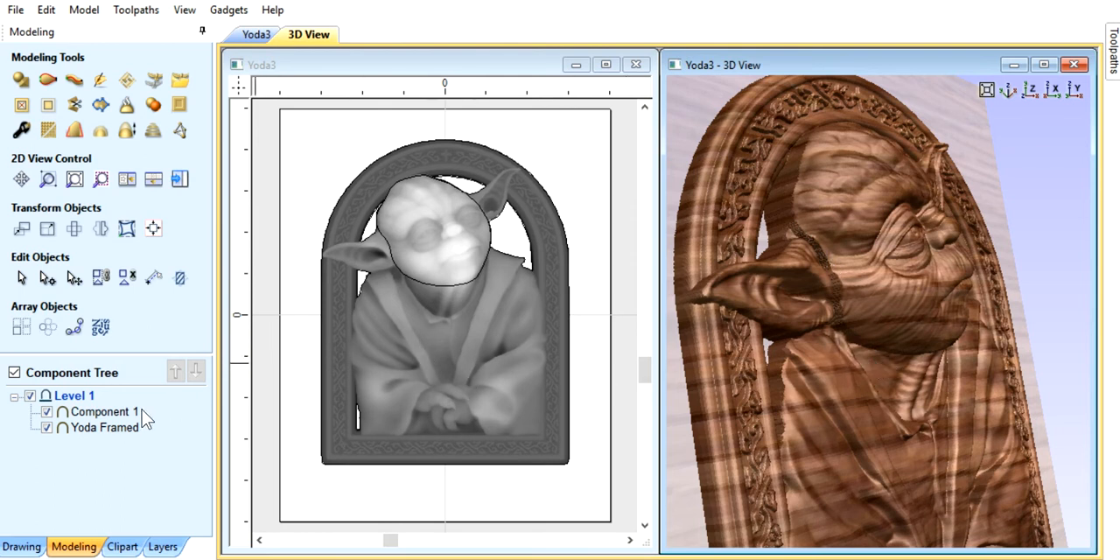
Step: Select both Yoda Framed and Component 1 and bake them into a single component
{"action": "left_click", "coordinate": [87, 427]}
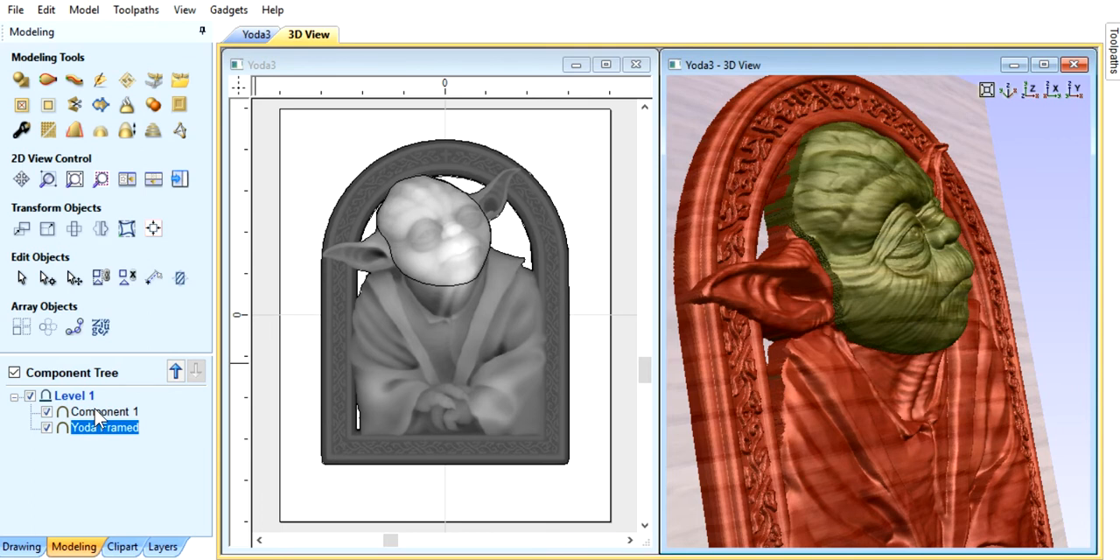
{"action": "left_click", "coordinate": [96, 412], "text": "ctrl"}
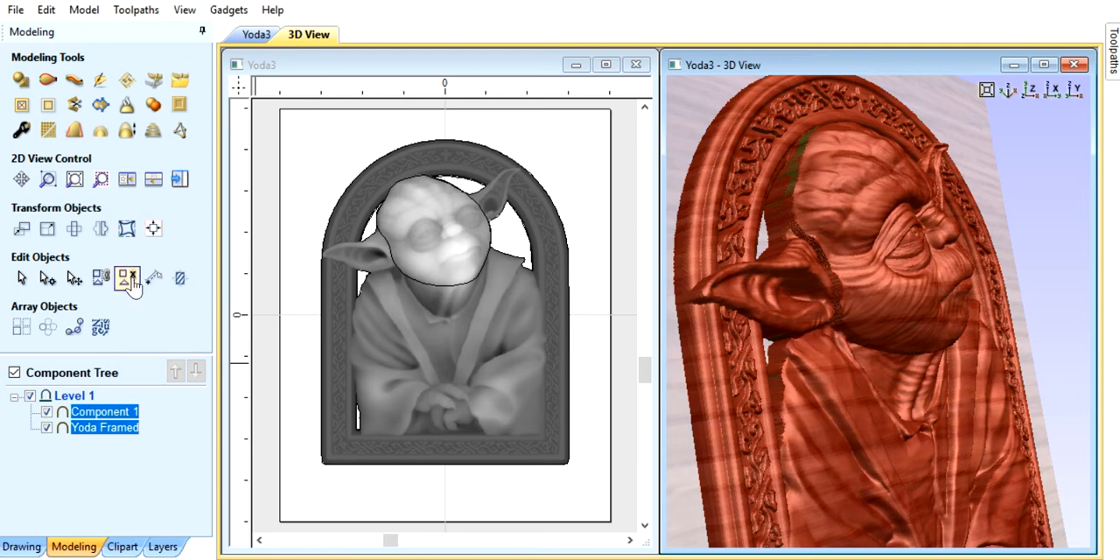
{"action": "left_click", "coordinate": [127, 107]}
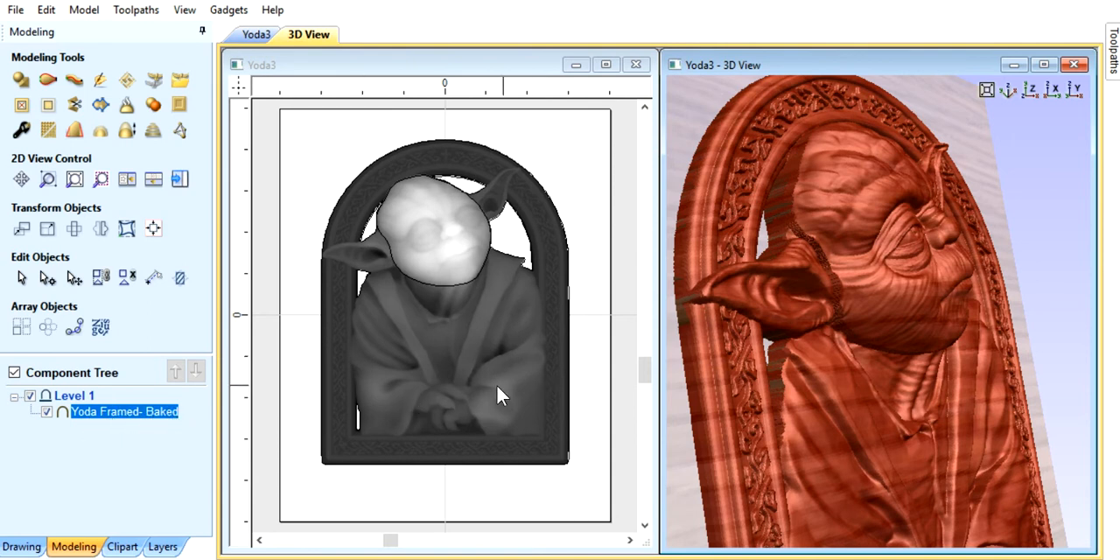
Step: Maximize the 3D view and smooth the jagged seam between Yoda's head and ear with the Smooth sculpting brush
{"action": "left_click_drag", "start_coordinate": [929, 328], "coordinate": [875, 330]}
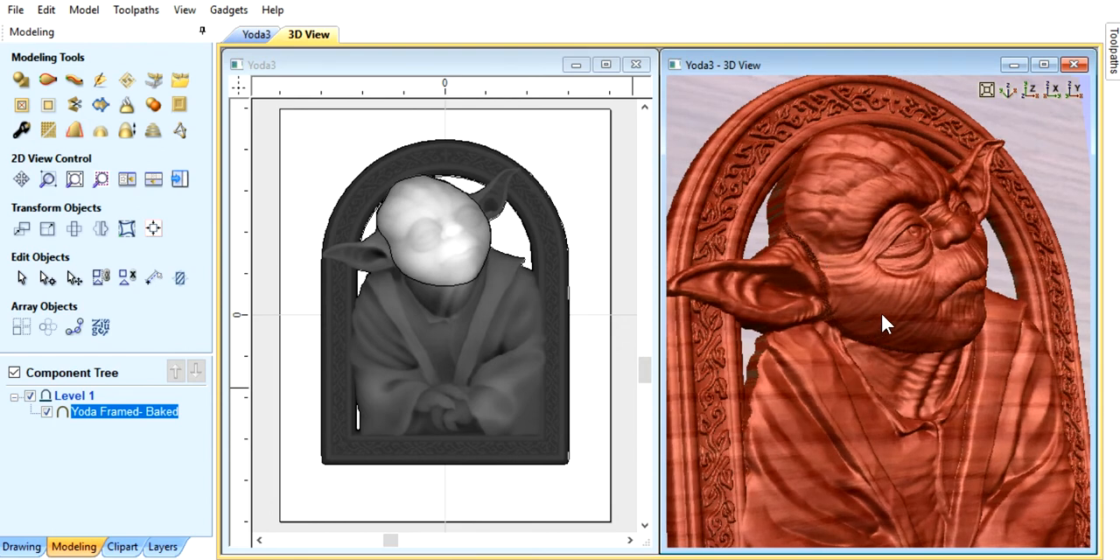
{"action": "left_click", "coordinate": [1043, 64]}
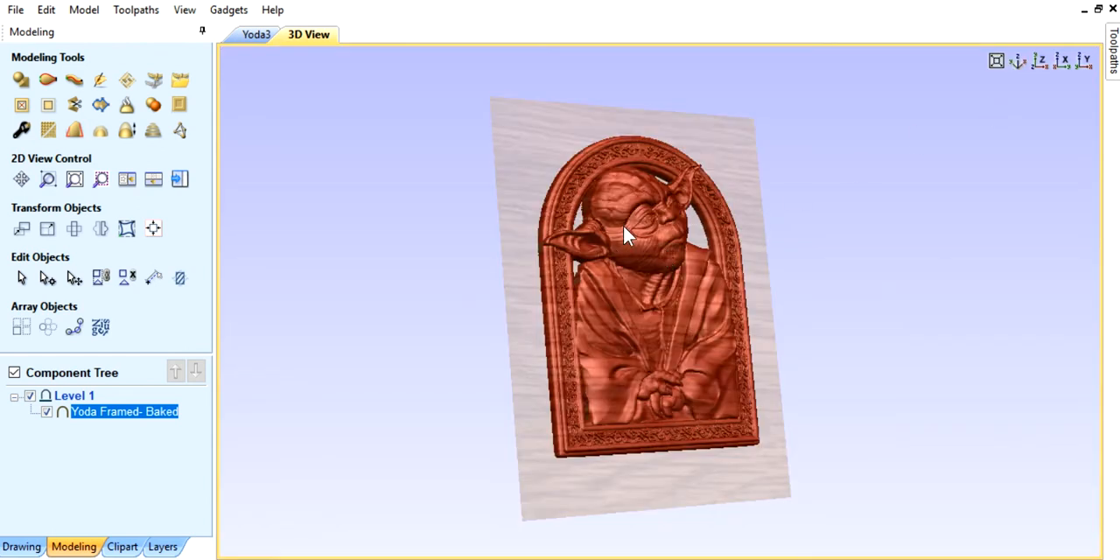
{"action": "middle_click_drag", "start_coordinate": [657, 225], "coordinate": [687, 306]}
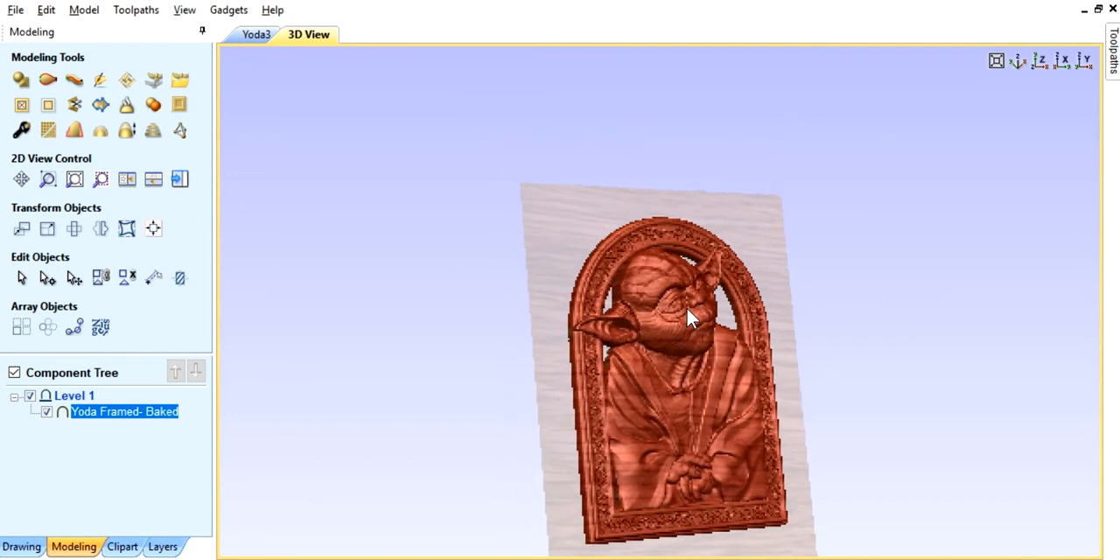
{"action": "scroll", "coordinate": [678, 317], "scroll_direction": "up", "scroll_amount": 4}
{"action": "scroll", "coordinate": [676, 320], "scroll_direction": "up", "scroll_amount": 4}
{"action": "middle_click_drag", "start_coordinate": [669, 441], "coordinate": [663, 350]}
{"action": "scroll", "coordinate": [656, 337], "scroll_direction": "up", "scroll_amount": 4}
{"action": "scroll", "coordinate": [694, 316], "scroll_direction": "up", "scroll_amount": 2}
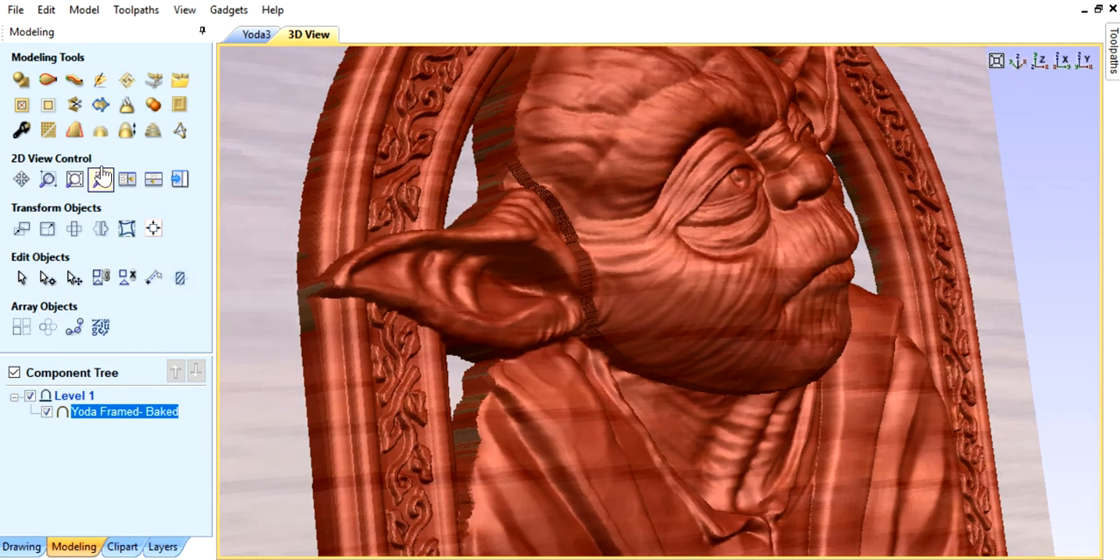
{"action": "left_click", "coordinate": [98, 83]}
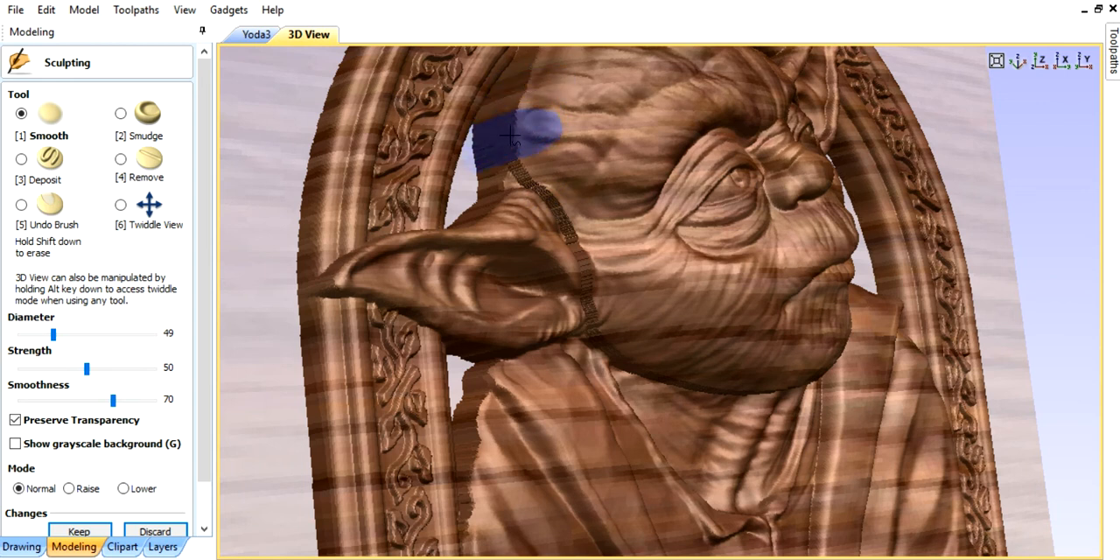
{"action": "mouse_move", "coordinate": [510, 149]}
{"action": "left_mouse_down"}
{"action": "mouse_move", "coordinate": [562, 213]}
{"action": "mouse_move", "coordinate": [551, 261]}
{"action": "mouse_move", "coordinate": [593, 291]}
{"action": "left_mouse_up"}
{"action": "mouse_move", "coordinate": [537, 188]}
{"action": "left_mouse_down"}
{"action": "mouse_move", "coordinate": [520, 245]}
{"action": "mouse_move", "coordinate": [591, 302]}
{"action": "mouse_move", "coordinate": [588, 317]}
{"action": "mouse_move", "coordinate": [580, 245]}
{"action": "mouse_move", "coordinate": [491, 87]}
{"action": "mouse_move", "coordinate": [524, 99]}
{"action": "mouse_move", "coordinate": [513, 163]}
{"action": "mouse_move", "coordinate": [520, 240]}
{"action": "mouse_move", "coordinate": [545, 200]}
{"action": "mouse_move", "coordinate": [572, 225]}
{"action": "mouse_move", "coordinate": [592, 322]}
{"action": "left_mouse_up"}
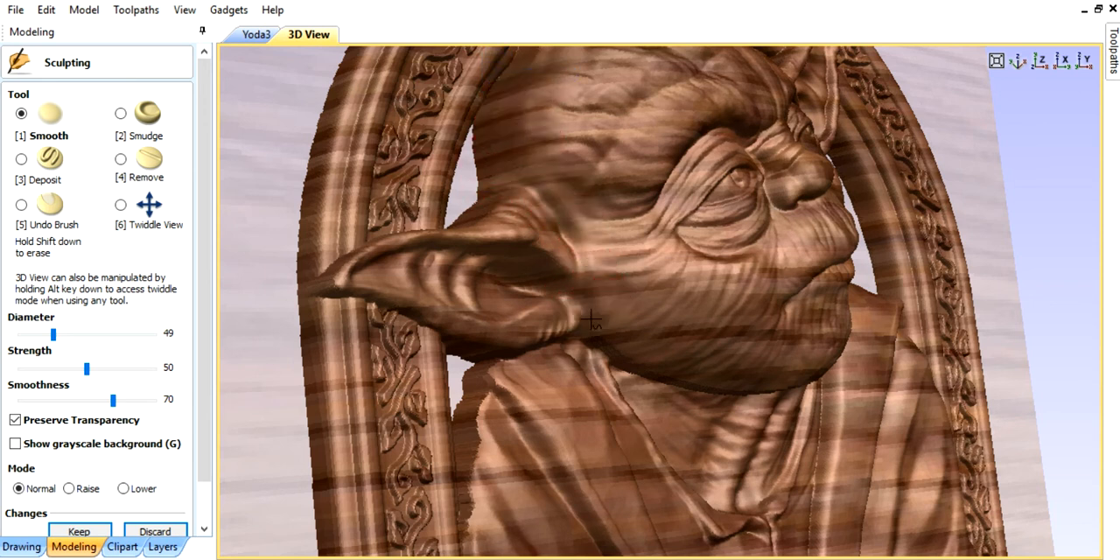
Step: Smooth the stepped edge under Yoda's jaw and chin where the head meets the neck
{"action": "left_click", "coordinate": [121, 205]}
{"action": "left_click_drag", "start_coordinate": [799, 440], "coordinate": [597, 299]}
{"action": "left_click_drag", "start_coordinate": [886, 443], "coordinate": [941, 458]}
{"action": "left_click_drag", "start_coordinate": [860, 402], "coordinate": [396, 303]}
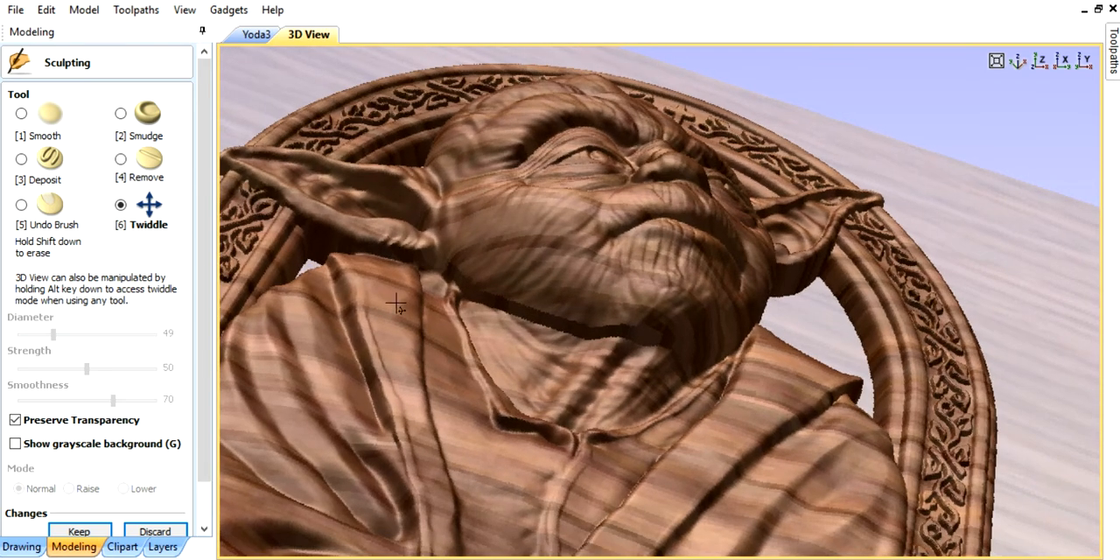
{"action": "left_click", "coordinate": [21, 113]}
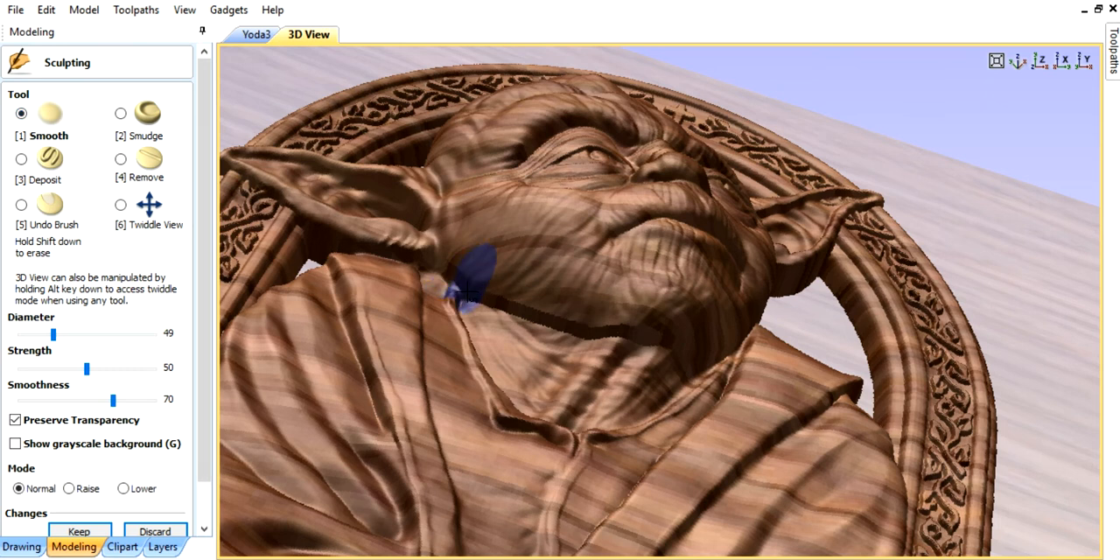
{"action": "mouse_move", "coordinate": [481, 306]}
{"action": "left_mouse_down"}
{"action": "mouse_move", "coordinate": [625, 354]}
{"action": "mouse_move", "coordinate": [687, 352]}
{"action": "mouse_move", "coordinate": [632, 331]}
{"action": "mouse_move", "coordinate": [539, 325]}
{"action": "mouse_move", "coordinate": [490, 288]}
{"action": "mouse_move", "coordinate": [451, 306]}
{"action": "mouse_move", "coordinate": [398, 359]}
{"action": "left_mouse_up"}
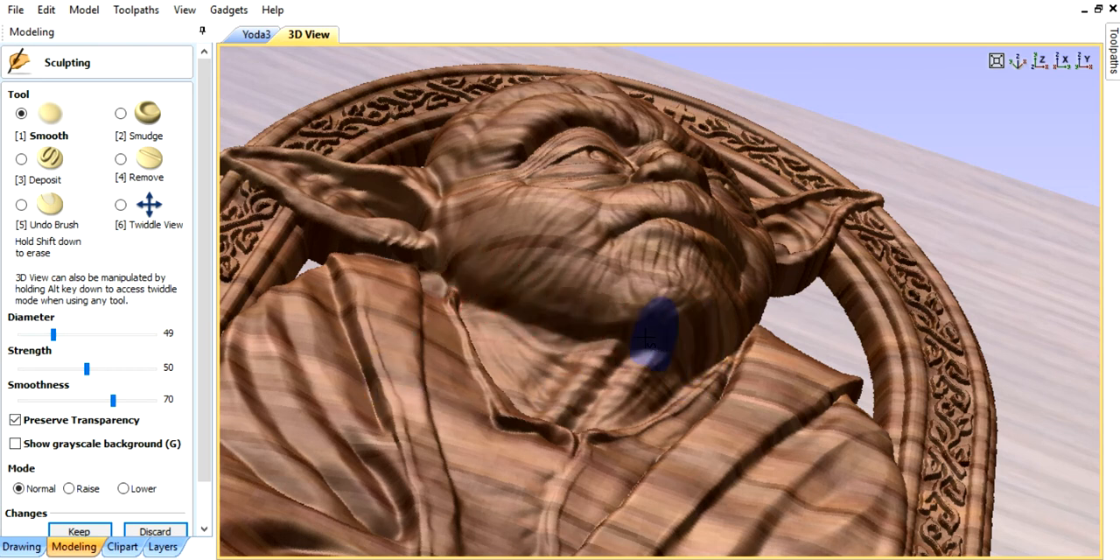
{"action": "mouse_move", "coordinate": [603, 327]}
{"action": "left_mouse_down"}
{"action": "mouse_move", "coordinate": [534, 339]}
{"action": "mouse_move", "coordinate": [516, 310]}
{"action": "left_mouse_up"}
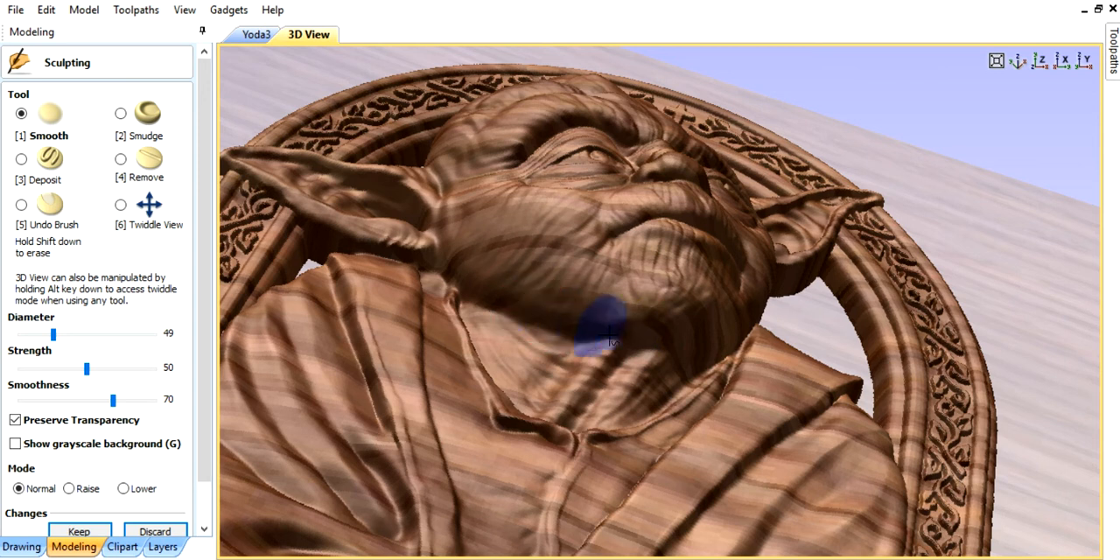
{"action": "left_click_drag", "start_coordinate": [667, 337], "coordinate": [687, 310]}
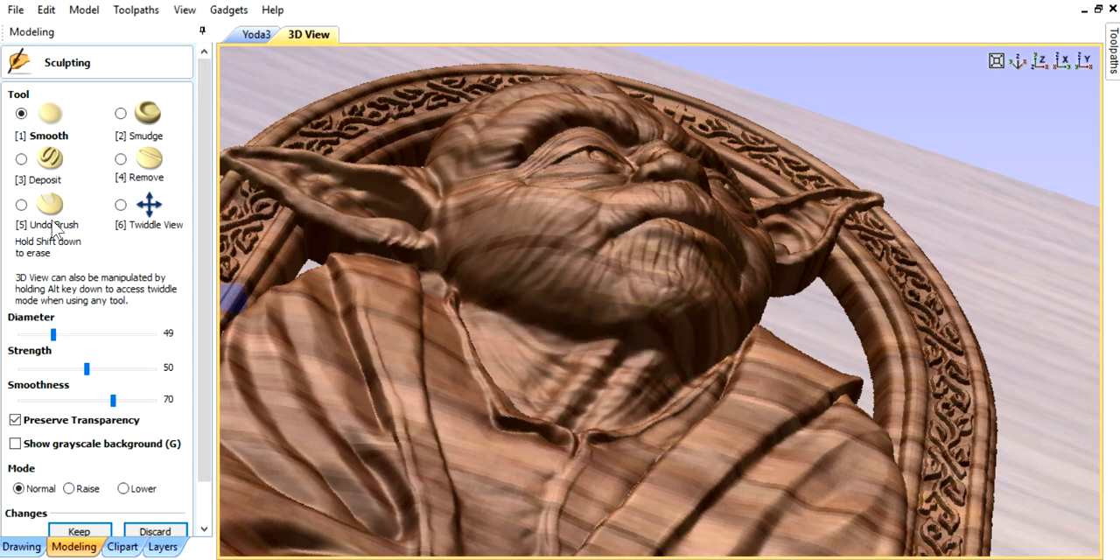
Step: Smooth the crown of Yoda's head and forehead with the Smooth sculpting brush
{"action": "left_click", "coordinate": [120, 206]}
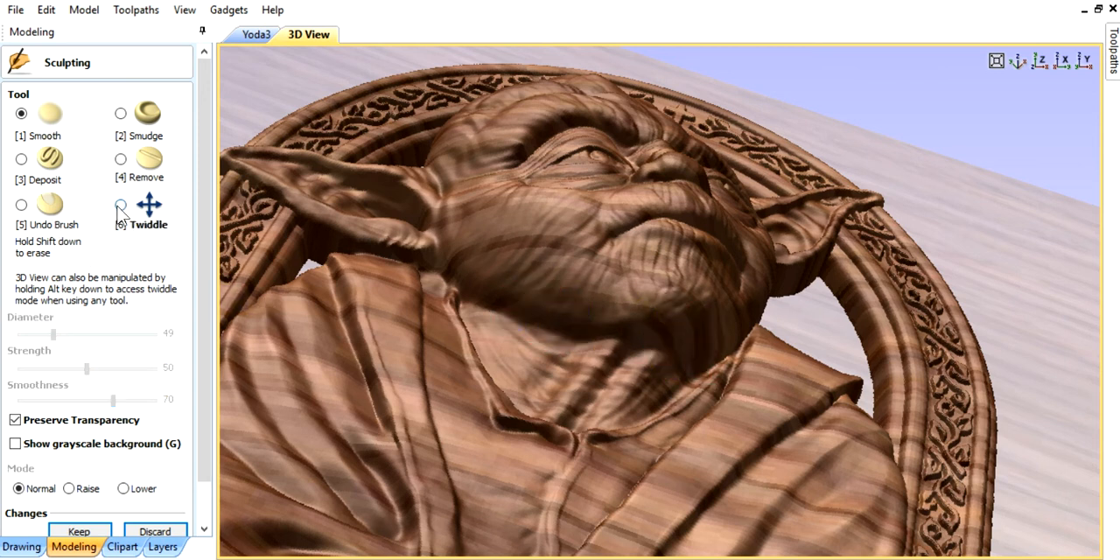
{"action": "left_click_drag", "start_coordinate": [687, 394], "coordinate": [518, 334]}
{"action": "left_click_drag", "start_coordinate": [541, 299], "coordinate": [699, 265]}
{"action": "left_click_drag", "start_coordinate": [605, 228], "coordinate": [573, 258]}
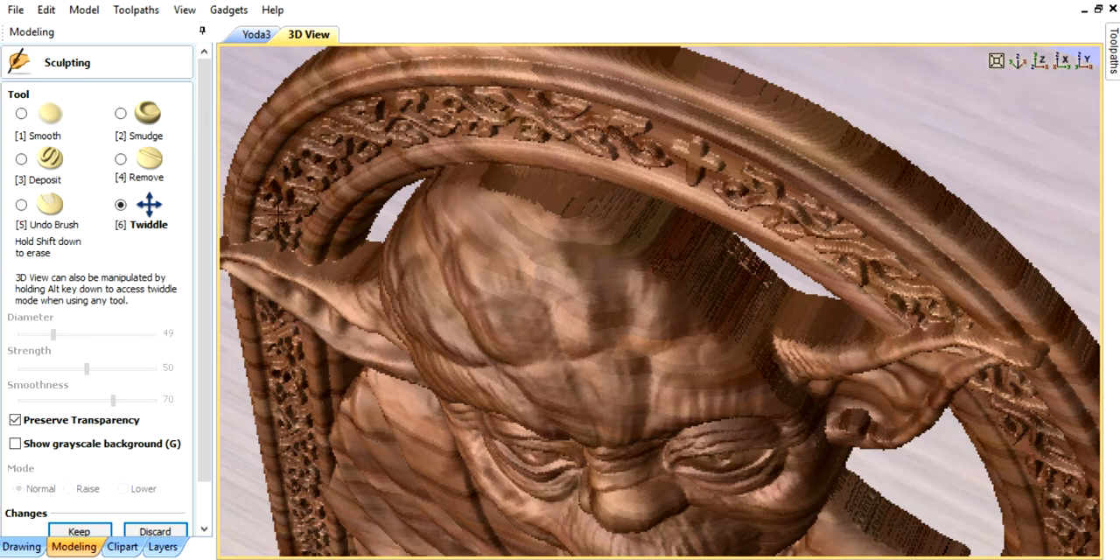
{"action": "left_click", "coordinate": [22, 114]}
{"action": "left_click_drag", "start_coordinate": [499, 212], "coordinate": [493, 208]}
{"action": "left_click_drag", "start_coordinate": [592, 224], "coordinate": [586, 220]}
{"action": "left_click_drag", "start_coordinate": [496, 200], "coordinate": [506, 212]}
{"action": "mouse_move", "coordinate": [759, 290]}
{"action": "left_mouse_down"}
{"action": "mouse_move", "coordinate": [626, 262]}
{"action": "mouse_move", "coordinate": [506, 260]}
{"action": "left_mouse_up"}
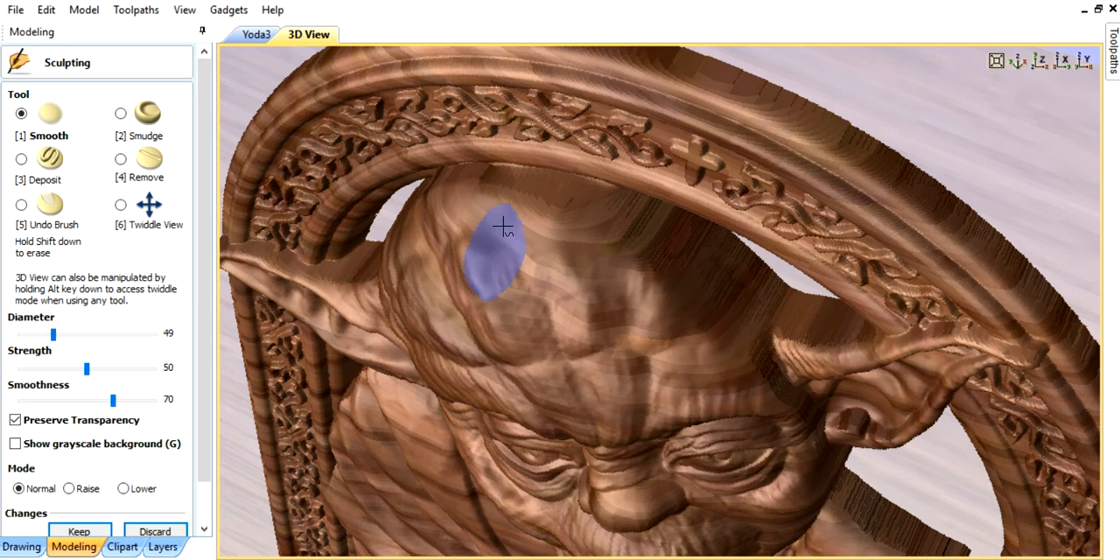
{"action": "left_click_drag", "start_coordinate": [463, 213], "coordinate": [446, 256]}
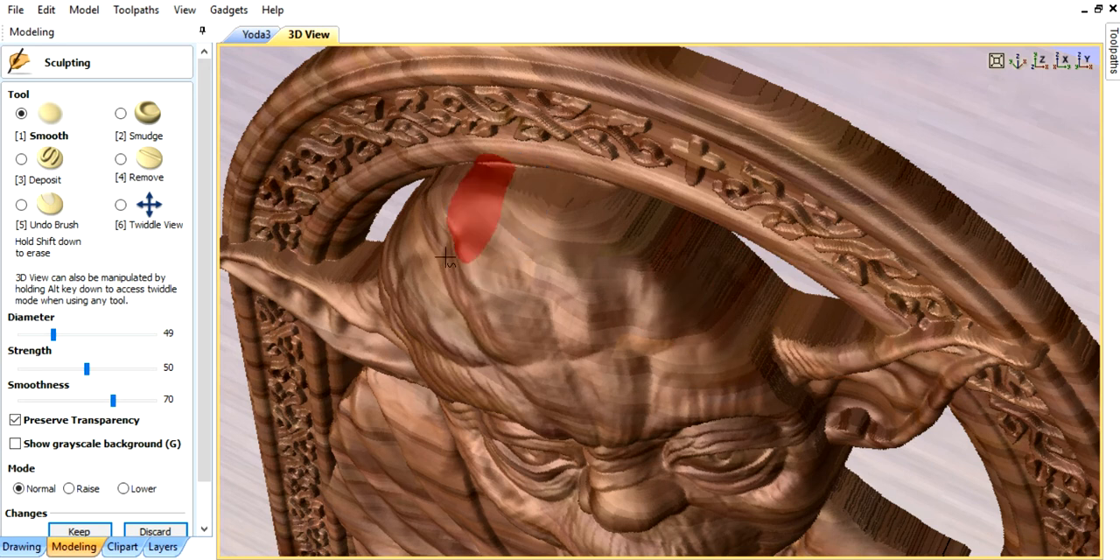
Step: Check the smoothed head from the front, keep the sculpting changes and close the Sculpting tool
{"action": "left_click", "coordinate": [120, 205]}
{"action": "left_click_drag", "start_coordinate": [566, 367], "coordinate": [605, 208]}
{"action": "left_click_drag", "start_coordinate": [680, 402], "coordinate": [667, 372]}
{"action": "scroll", "coordinate": [666, 369], "scroll_direction": "down", "scroll_amount": 3}
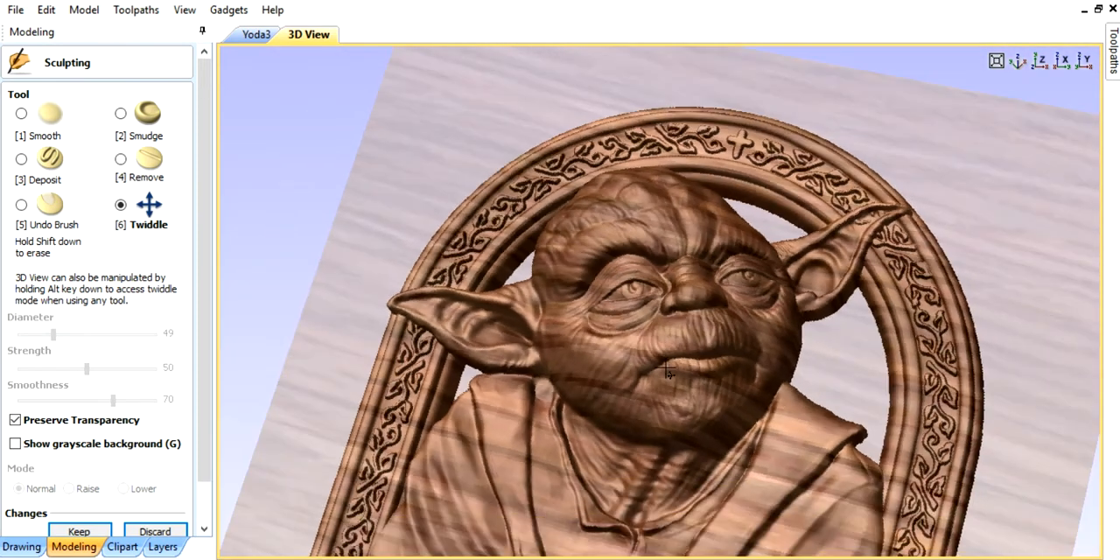
{"action": "middle_click_drag", "start_coordinate": [655, 384], "coordinate": [658, 319]}
{"action": "left_click", "coordinate": [79, 531]}
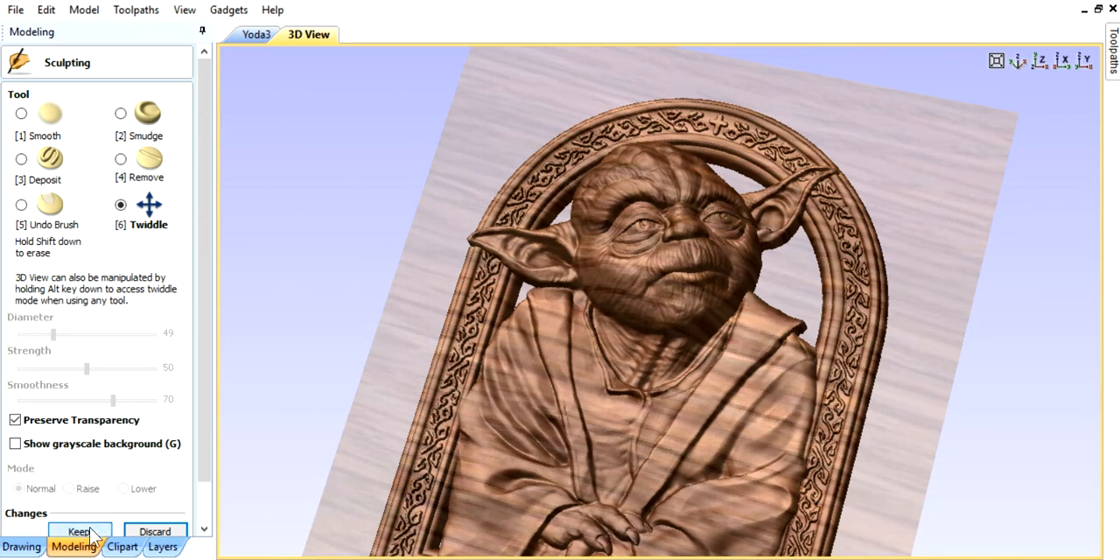
{"action": "left_click_drag", "start_coordinate": [199, 449], "coordinate": [196, 496]}
{"action": "left_click", "coordinate": [62, 518]}
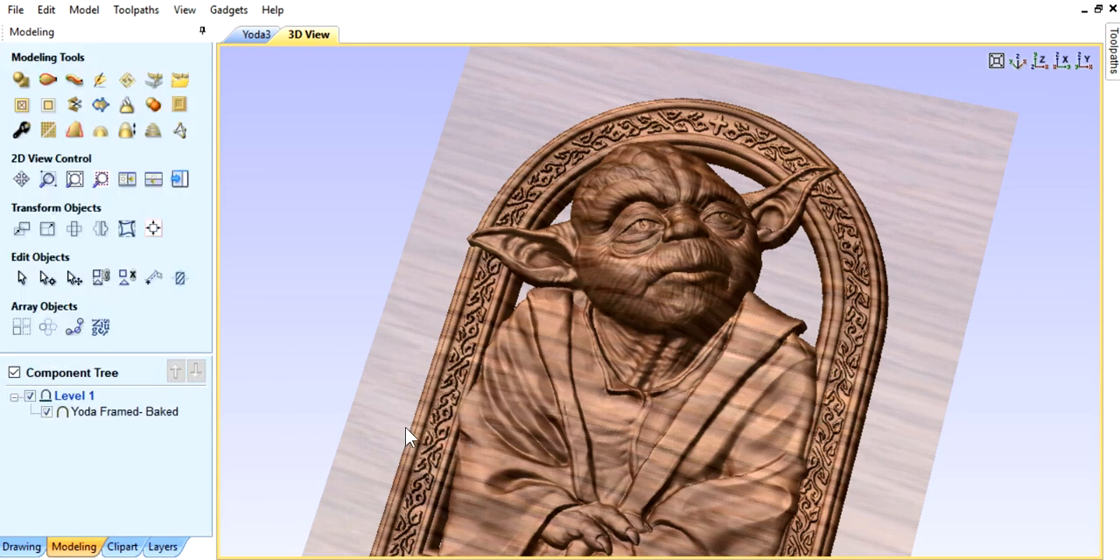
Step: Examine the finished framed Yoda relief from several angles and distances in the 3D view
{"action": "left_click_drag", "start_coordinate": [419, 438], "coordinate": [316, 421]}
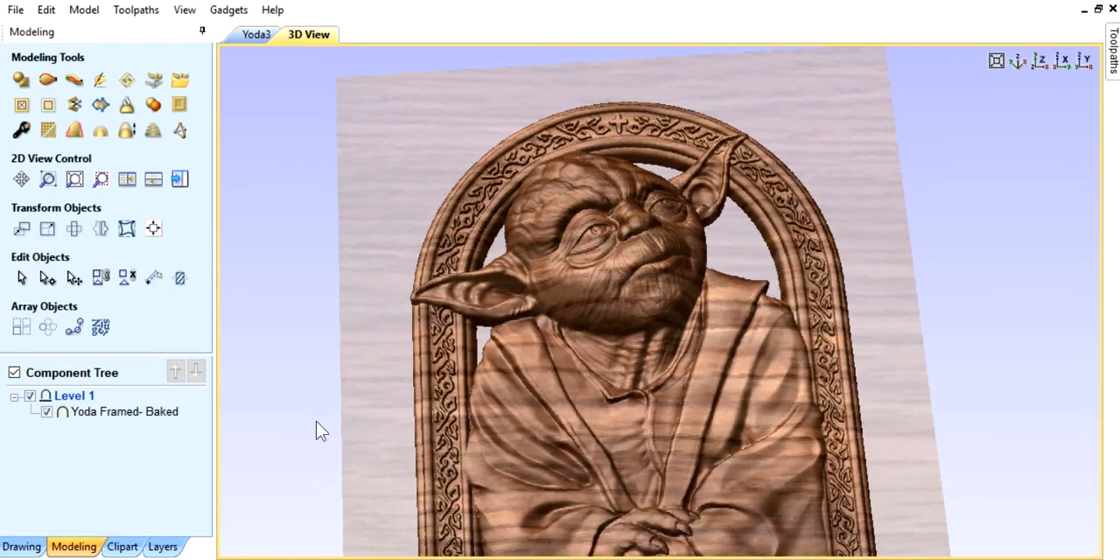
{"action": "left_click_drag", "start_coordinate": [499, 357], "coordinate": [562, 382]}
{"action": "left_click_drag", "start_coordinate": [612, 359], "coordinate": [603, 328]}
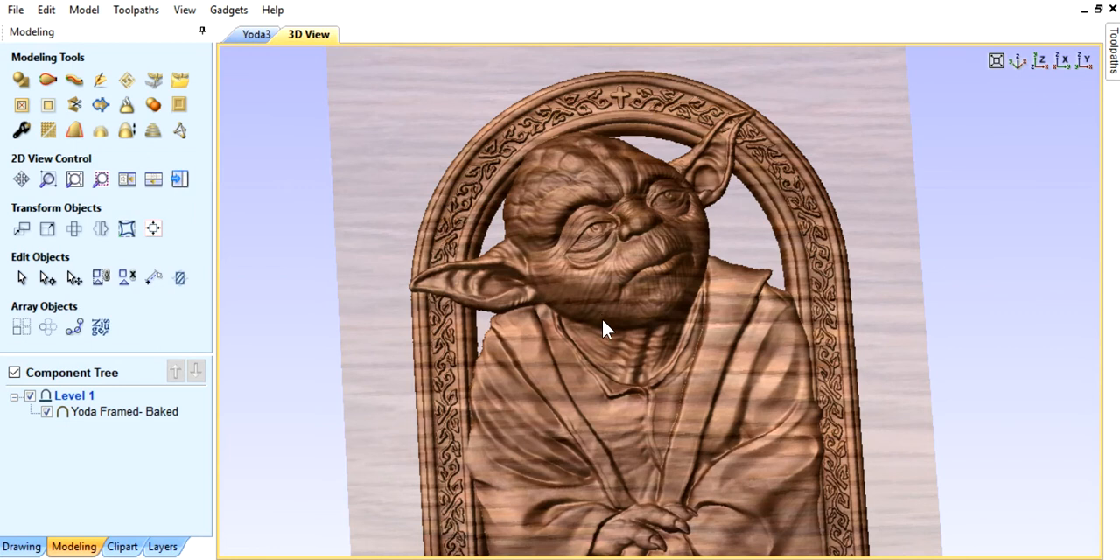
{"action": "scroll", "coordinate": [600, 313], "scroll_direction": "down", "scroll_amount": 4}
{"action": "left_click_drag", "start_coordinate": [649, 400], "coordinate": [655, 278]}
{"action": "left_click_drag", "start_coordinate": [644, 389], "coordinate": [651, 363]}
{"action": "scroll", "coordinate": [652, 363], "scroll_direction": "up", "scroll_amount": 3}
{"action": "left_click_drag", "start_coordinate": [621, 420], "coordinate": [576, 340]}
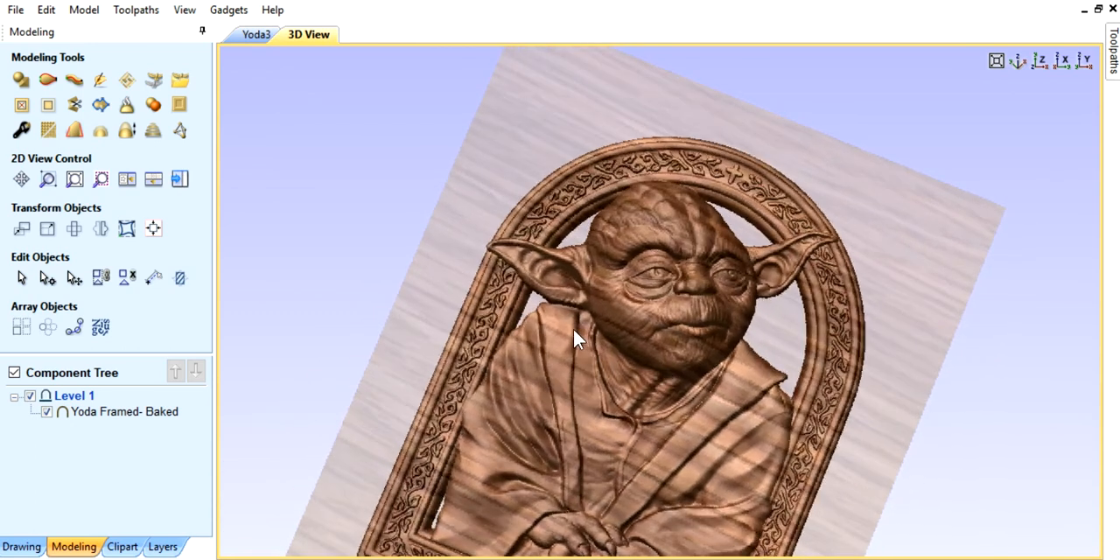
{"action": "left_click_drag", "start_coordinate": [459, 269], "coordinate": [841, 418]}
{"action": "left_click_drag", "start_coordinate": [715, 466], "coordinate": [722, 455]}
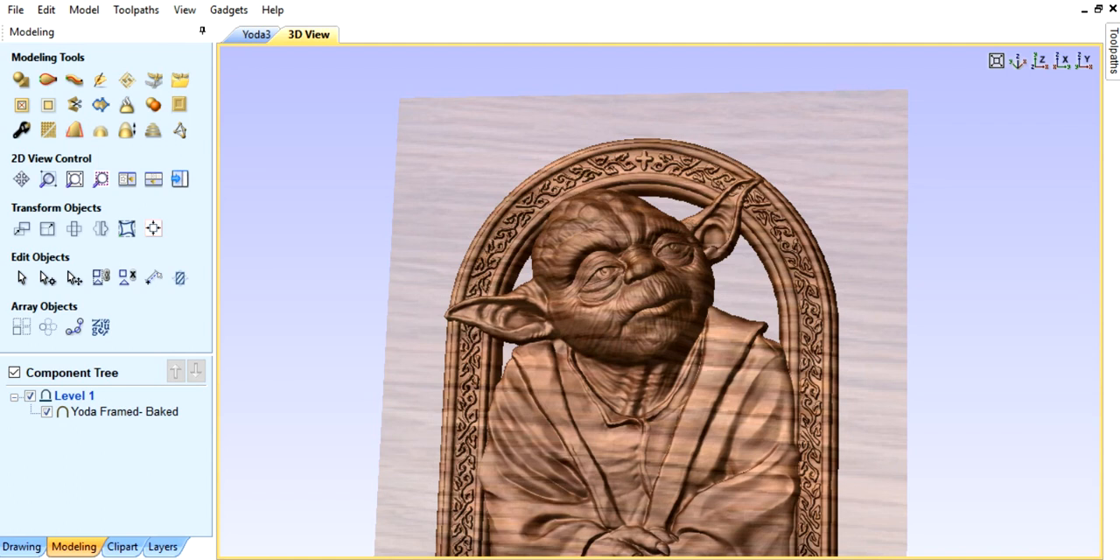
Step: Open the Windows Task Manager
{"action": "key", "text": "ctrl+shift+Escape"}
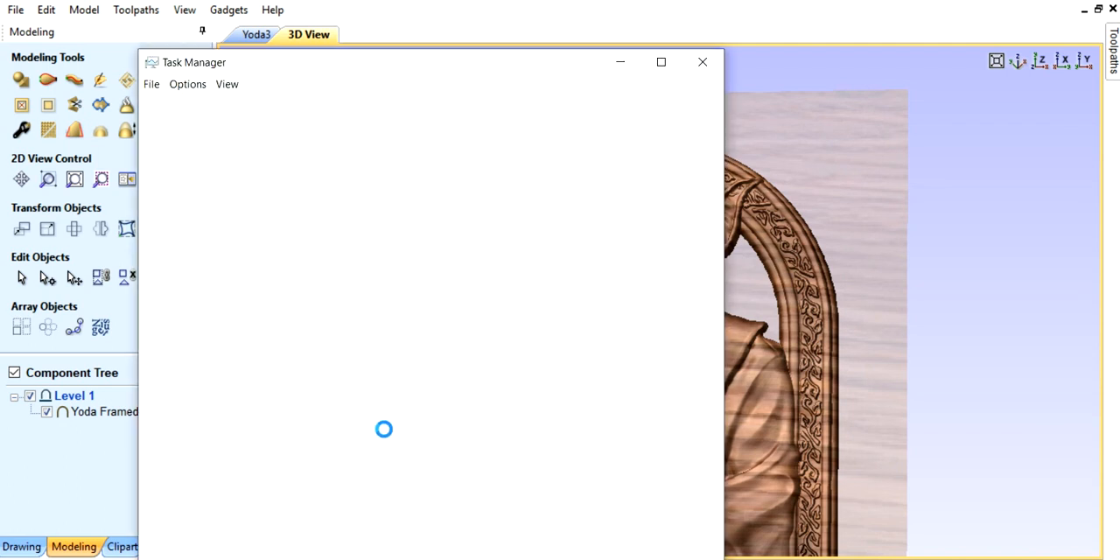